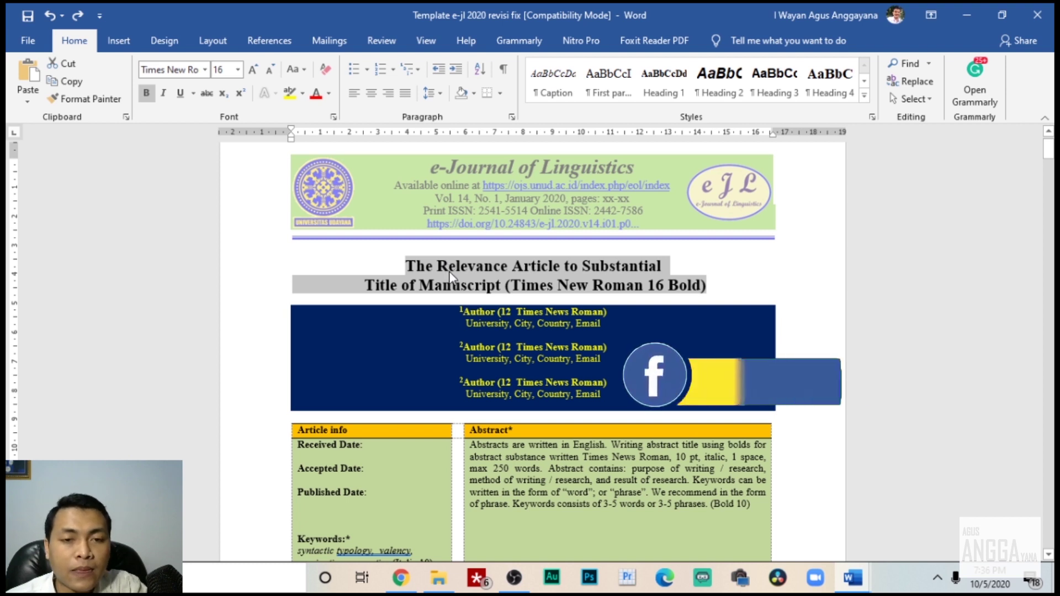
{"action": "left_click", "coordinate": [414, 265]}
{"action": "left_click_drag", "start_coordinate": [592, 271], "coordinate": [711, 287]}
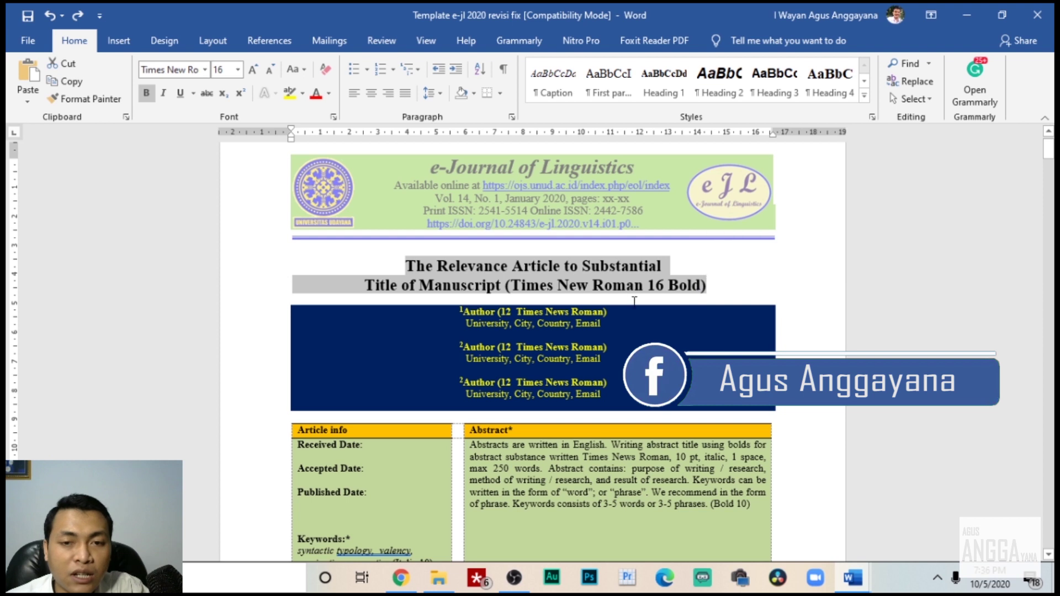
{"action": "right_click", "coordinate": [614, 276]}
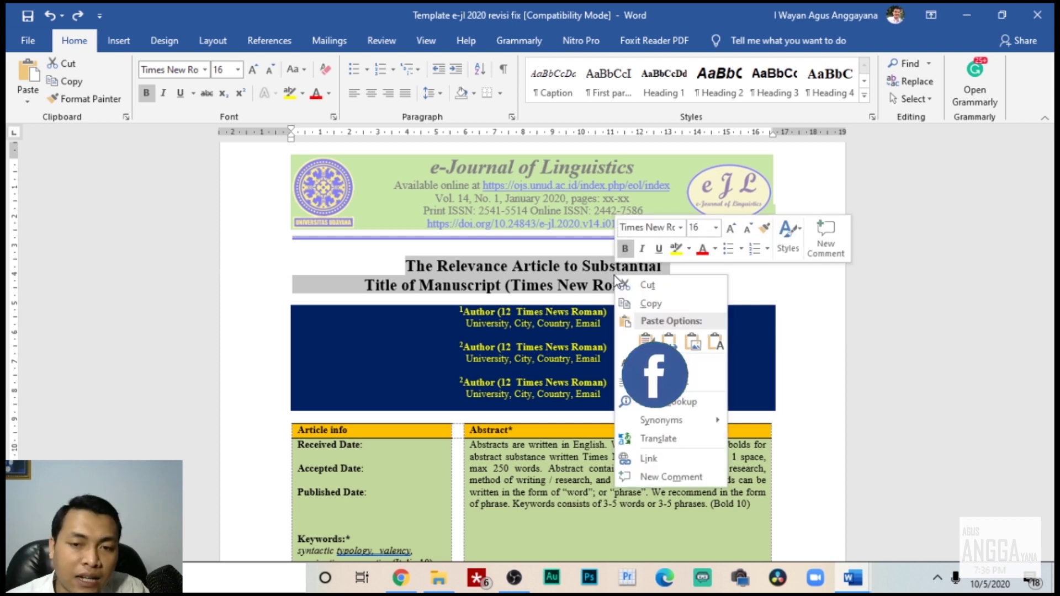
{"action": "left_click", "coordinate": [718, 342]}
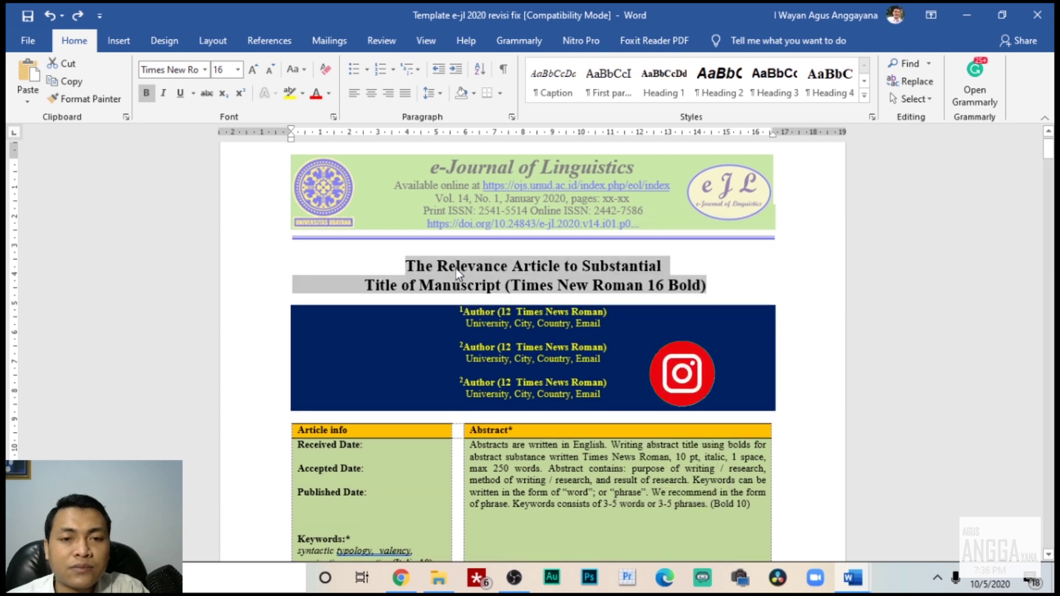
Replace the first title line with the copied "Historical Linguistics of Lipang Language" as text only, and delete the second placeholder title line.
{"action": "left_click", "coordinate": [417, 267]}
{"action": "left_click_drag", "start_coordinate": [407, 266], "coordinate": [665, 261]}
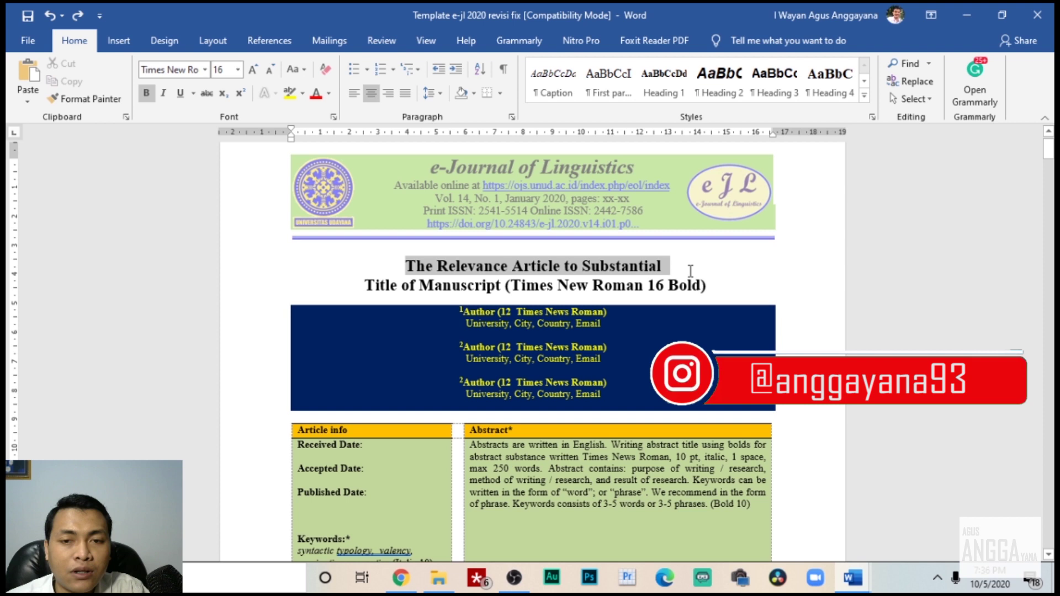
{"action": "right_click", "coordinate": [650, 266]}
{"action": "left_click", "coordinate": [749, 334]}
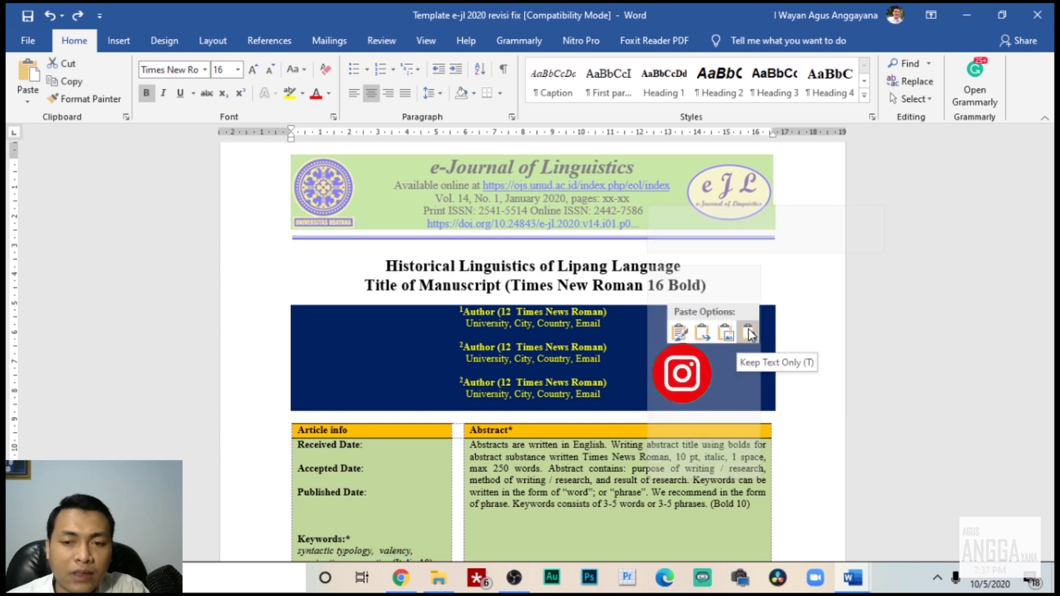
{"action": "left_click_drag", "start_coordinate": [364, 286], "coordinate": [712, 285]}
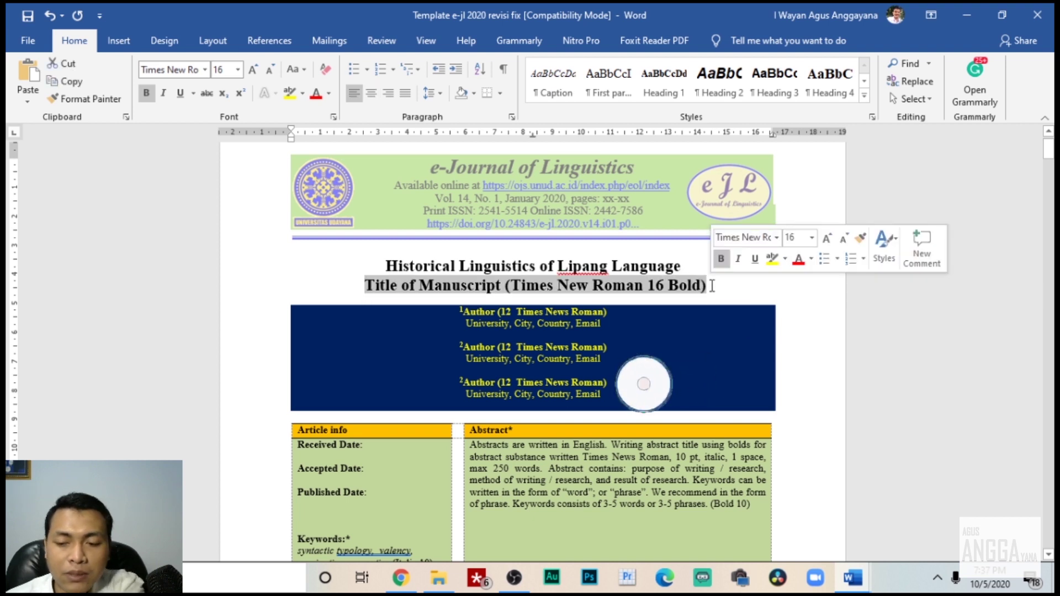
{"action": "key", "text": "BackSpace"}
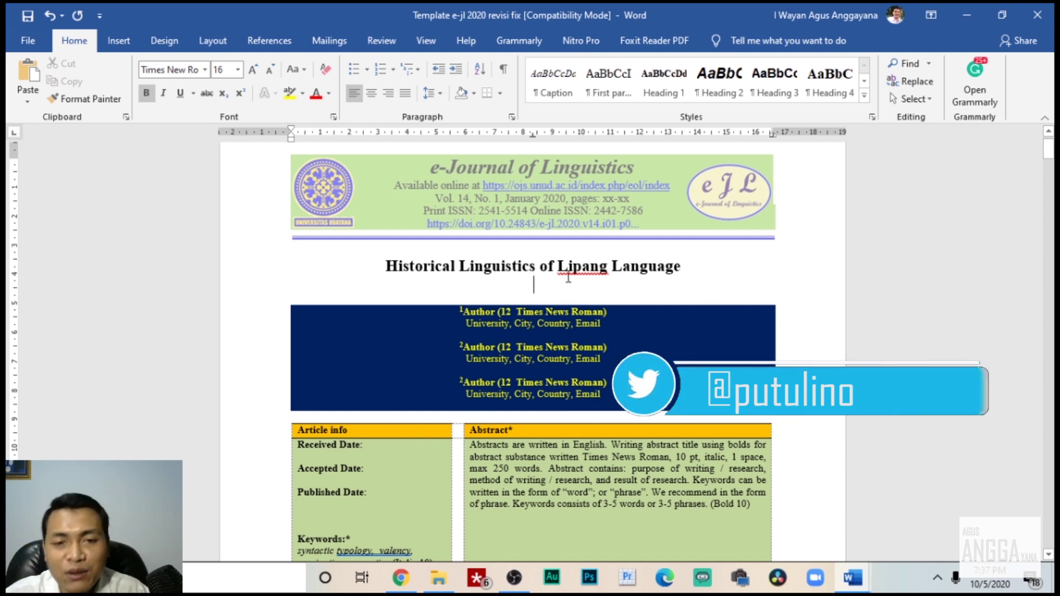
{"action": "left_click", "coordinate": [537, 266]}
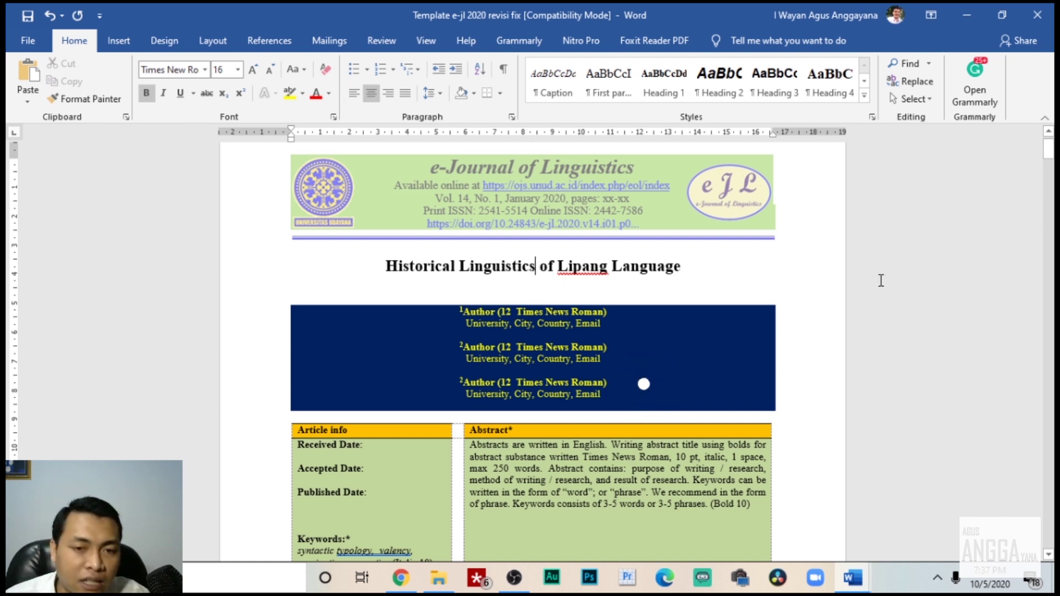
{"action": "left_click", "coordinate": [636, 379]}
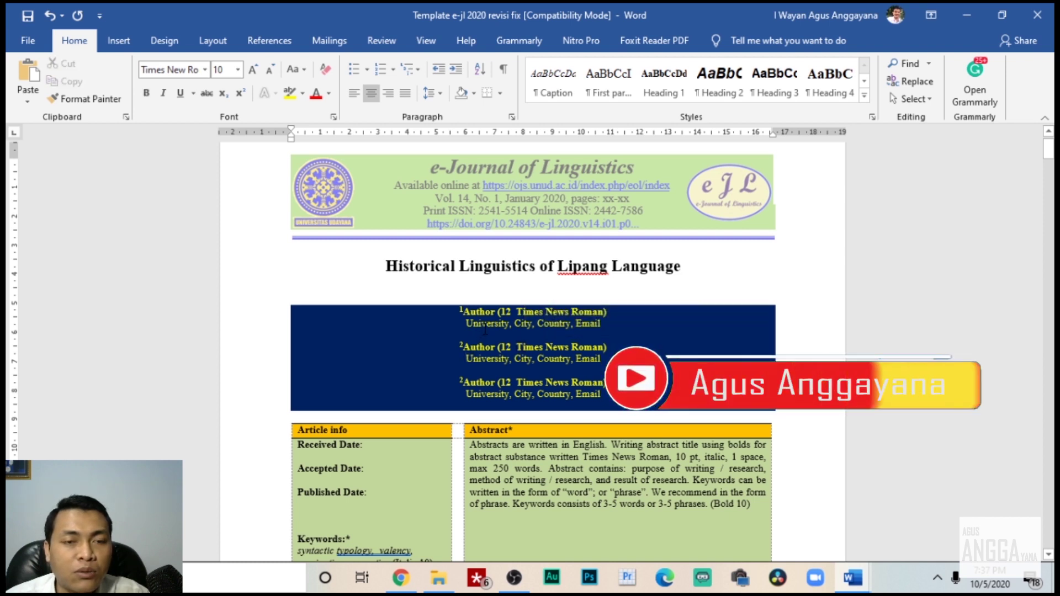
{"action": "scroll", "coordinate": [530, 353], "scroll_direction": "down", "scroll_amount": 1}
{"action": "left_click_drag", "start_coordinate": [610, 409], "coordinate": [564, 442]}
{"action": "left_click", "coordinate": [546, 420]}
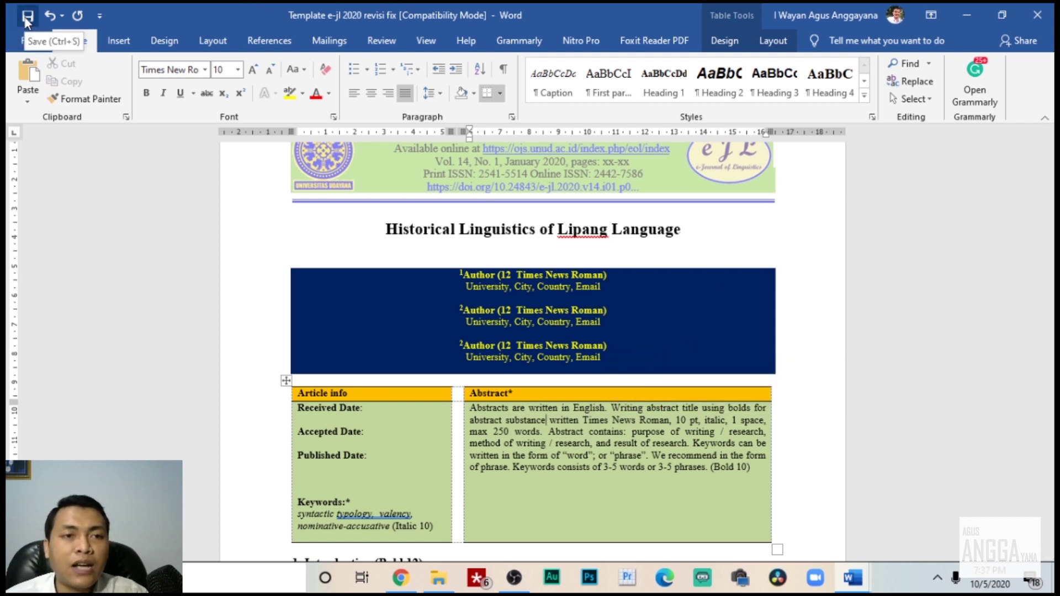
Save the document in the OBS OJS e Linguistics folder, naming the file with the author's surname followed by "Manuscript".
{"action": "left_click", "coordinate": [965, 15]}
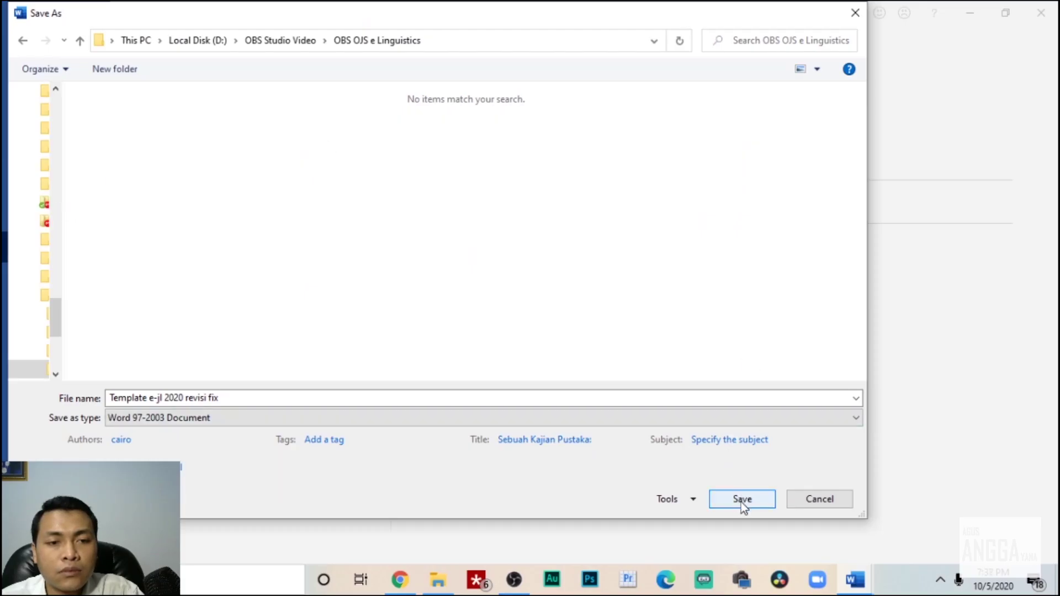
{"action": "left_click_drag", "start_coordinate": [635, 403], "coordinate": [203, 355]}
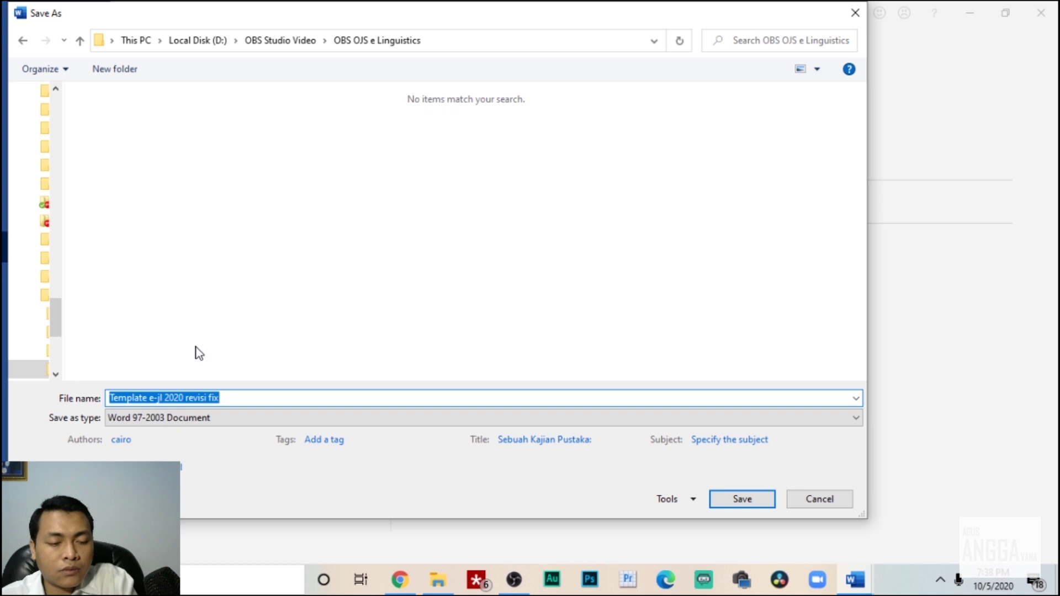
{"action": "type", "text": "Anggayana Manuscript"}
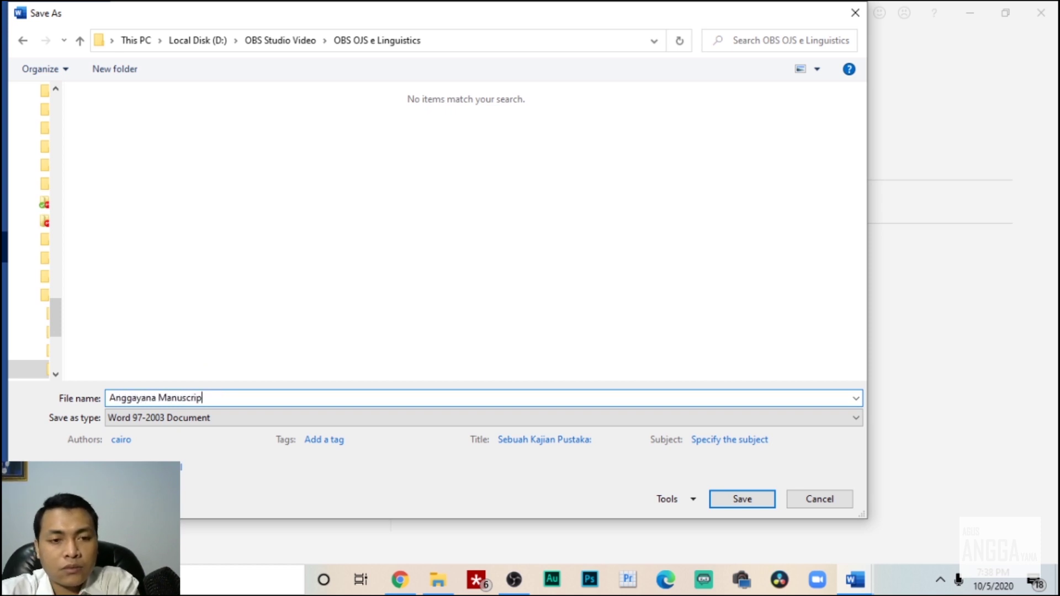
{"action": "left_click", "coordinate": [755, 497]}
Switch to File Explorer, check the saved manuscript file in the OBS OJS e Linguistics folder, and close the window.
{"action": "left_click", "coordinate": [444, 577]}
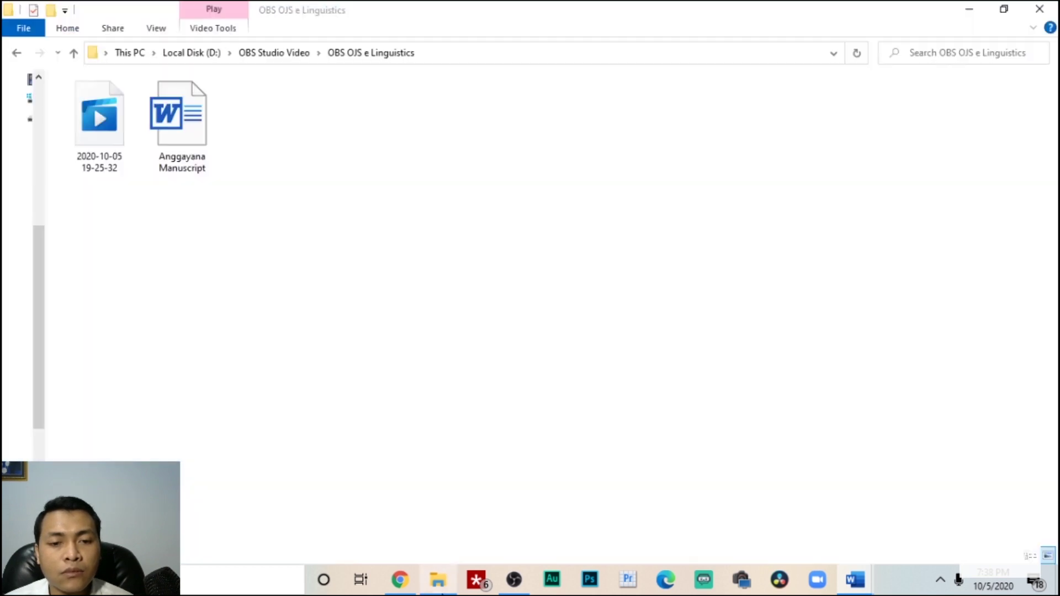
{"action": "left_click", "coordinate": [173, 151]}
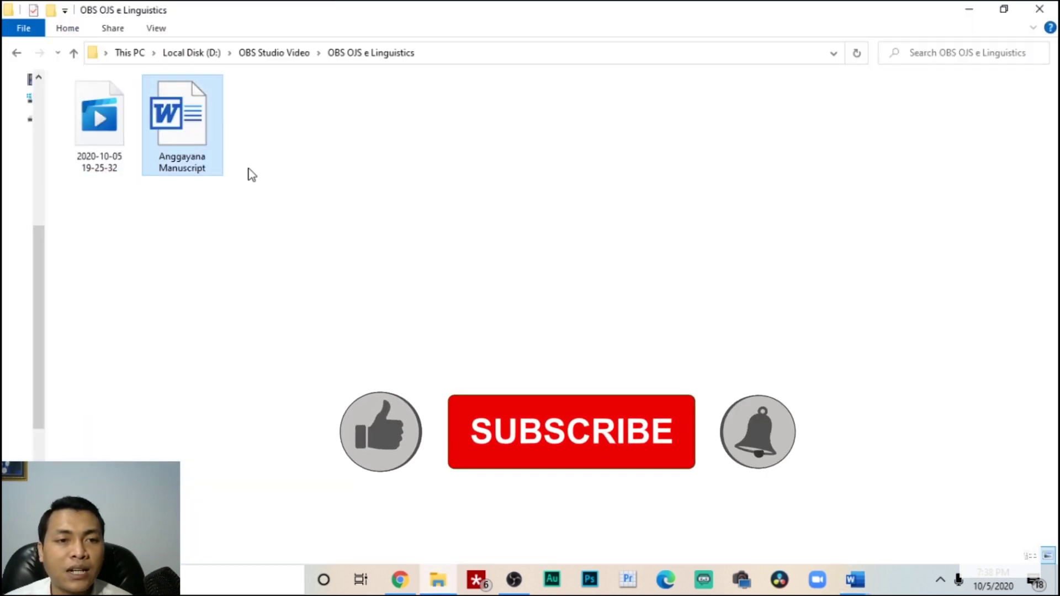
{"action": "left_click", "coordinate": [1040, 9]}
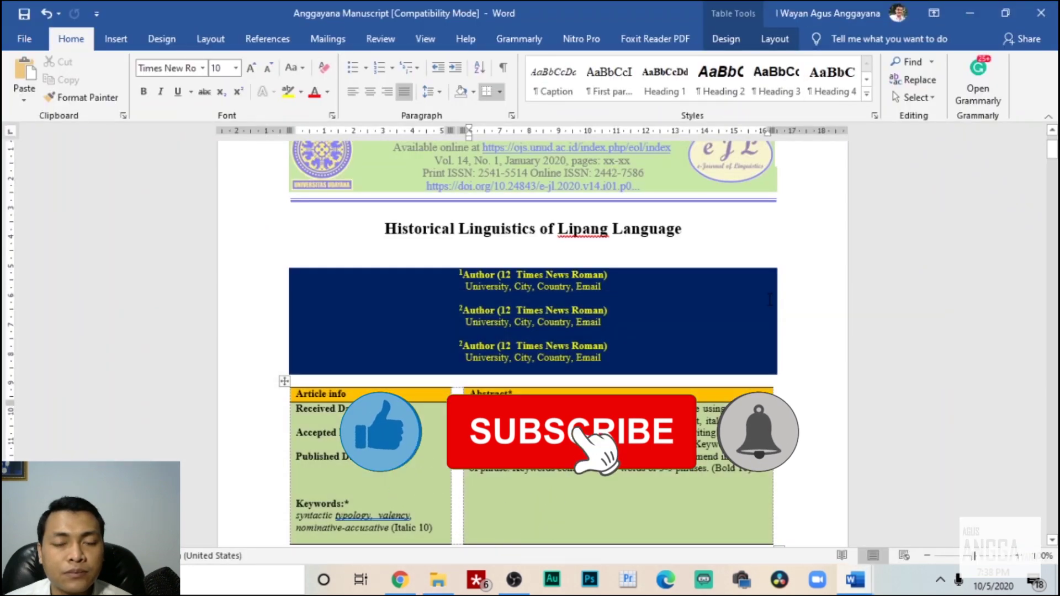
Return to Chrome, examine the journal's Focus and Scope page with its sidebar sections, and open the journal's home page.
{"action": "left_click", "coordinate": [971, 13]}
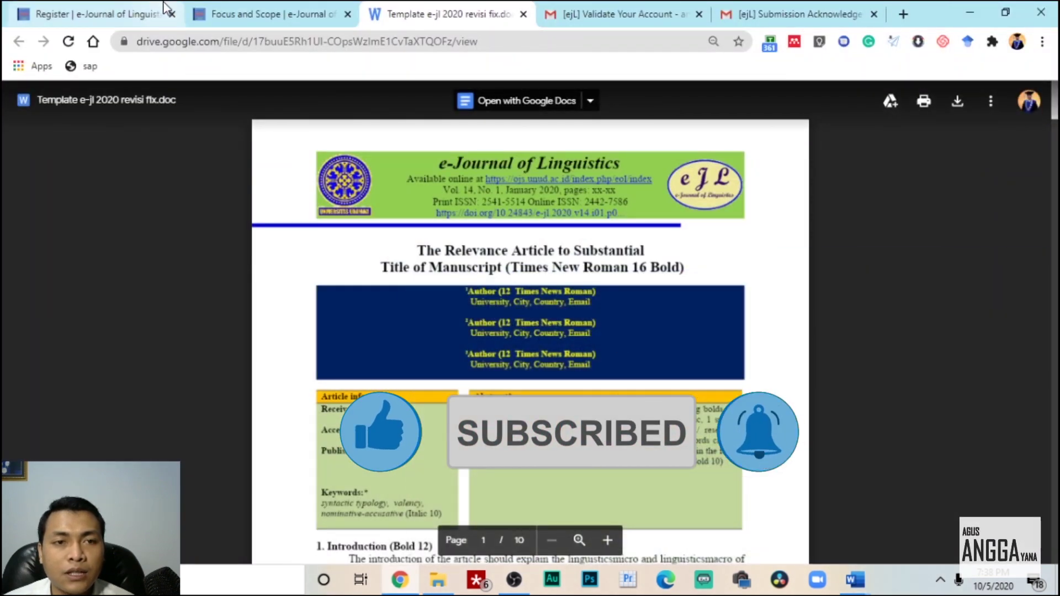
{"action": "left_click", "coordinate": [297, 8]}
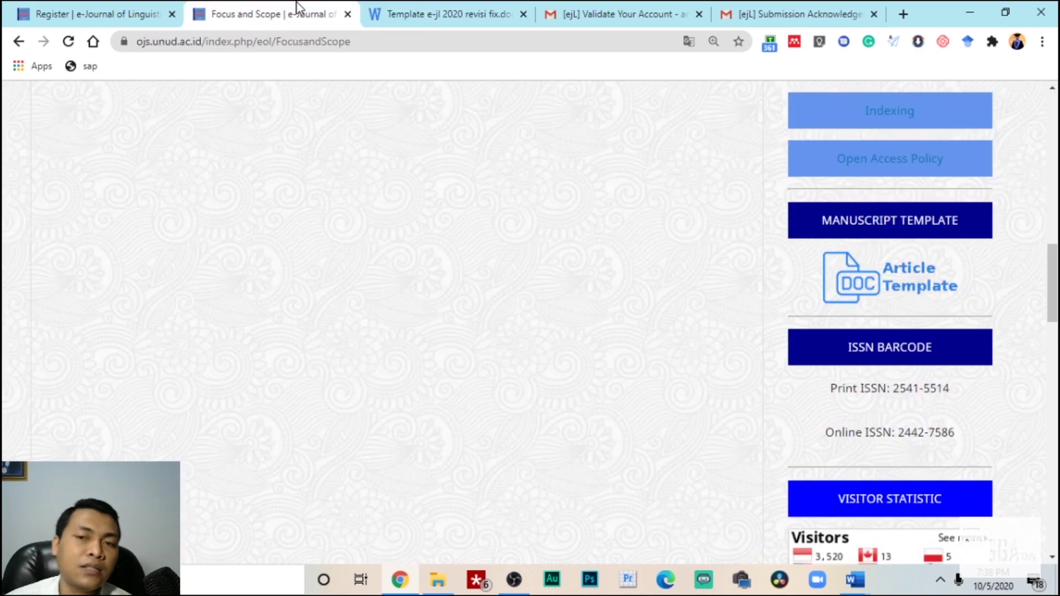
{"action": "scroll", "coordinate": [655, 301], "scroll_direction": "up", "scroll_amount": 15}
{"action": "scroll", "coordinate": [641, 313], "scroll_direction": "down", "scroll_amount": 5}
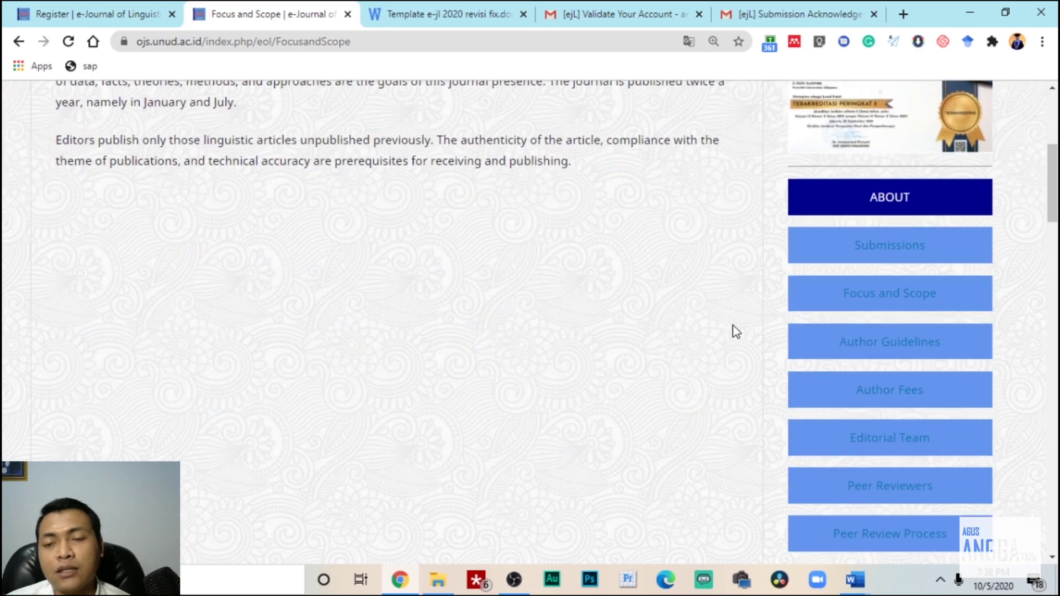
{"action": "scroll", "coordinate": [730, 330], "scroll_direction": "down", "scroll_amount": 4}
{"action": "scroll", "coordinate": [729, 330], "scroll_direction": "up", "scroll_amount": 4}
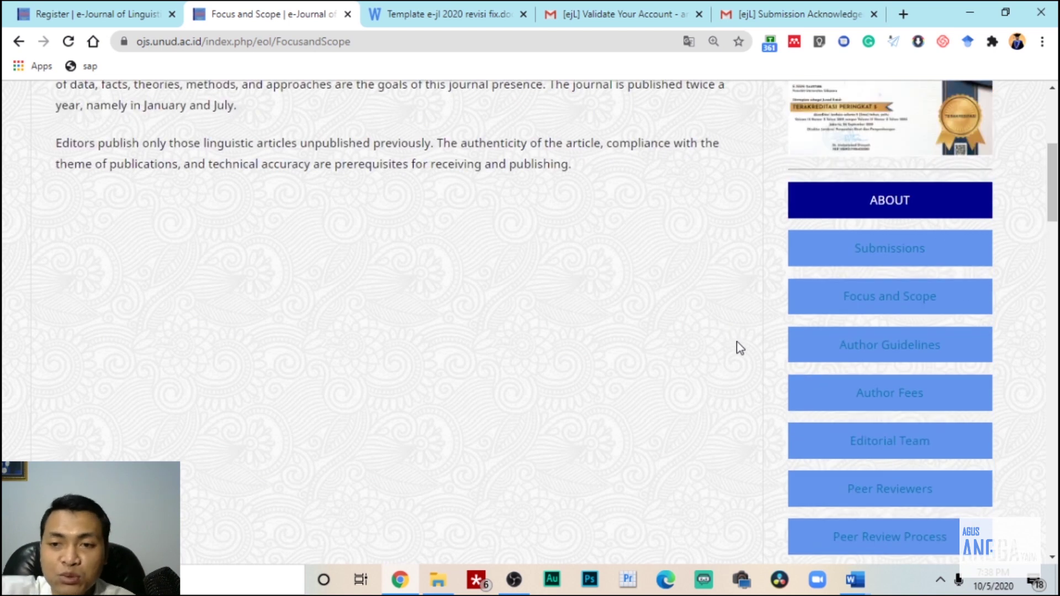
{"action": "scroll", "coordinate": [736, 348], "scroll_direction": "down", "scroll_amount": 8}
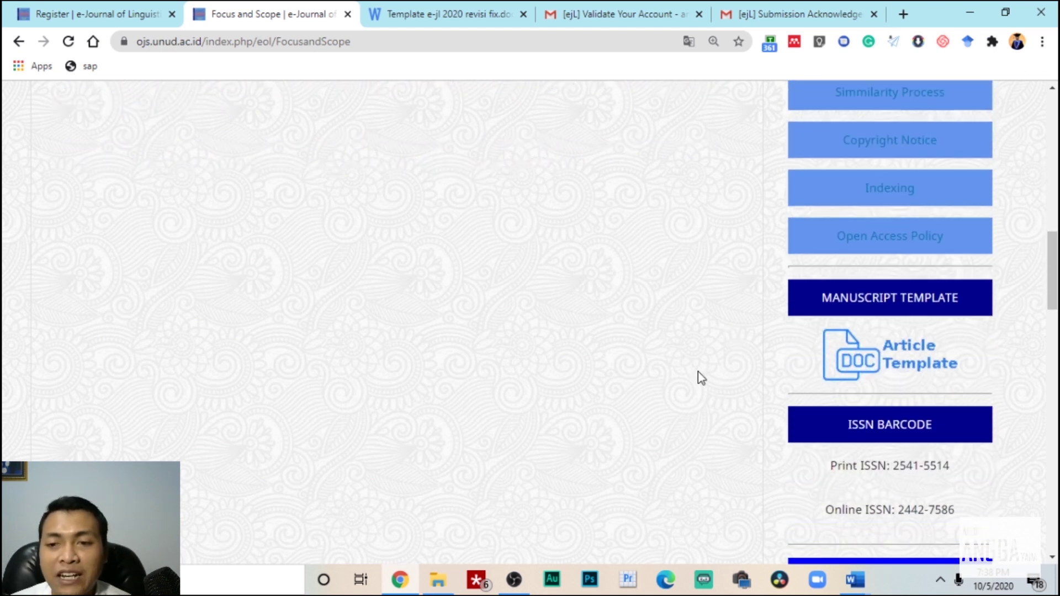
{"action": "scroll", "coordinate": [790, 411], "scroll_direction": "down", "scroll_amount": 9}
{"action": "scroll", "coordinate": [769, 360], "scroll_direction": "up", "scroll_amount": 6}
{"action": "scroll", "coordinate": [767, 359], "scroll_direction": "up", "scroll_amount": 10}
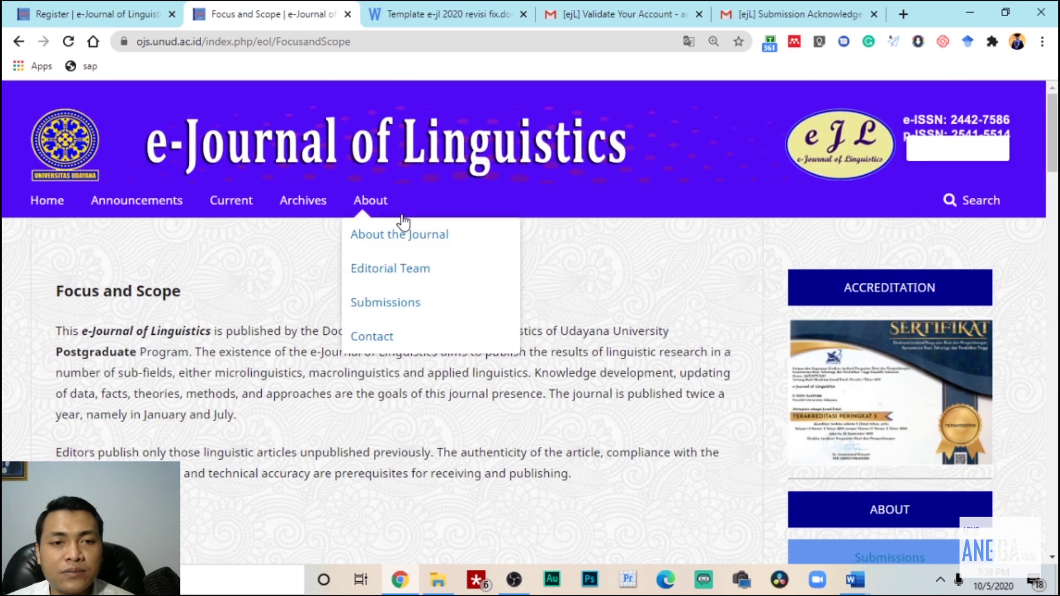
{"action": "left_click", "coordinate": [958, 141]}
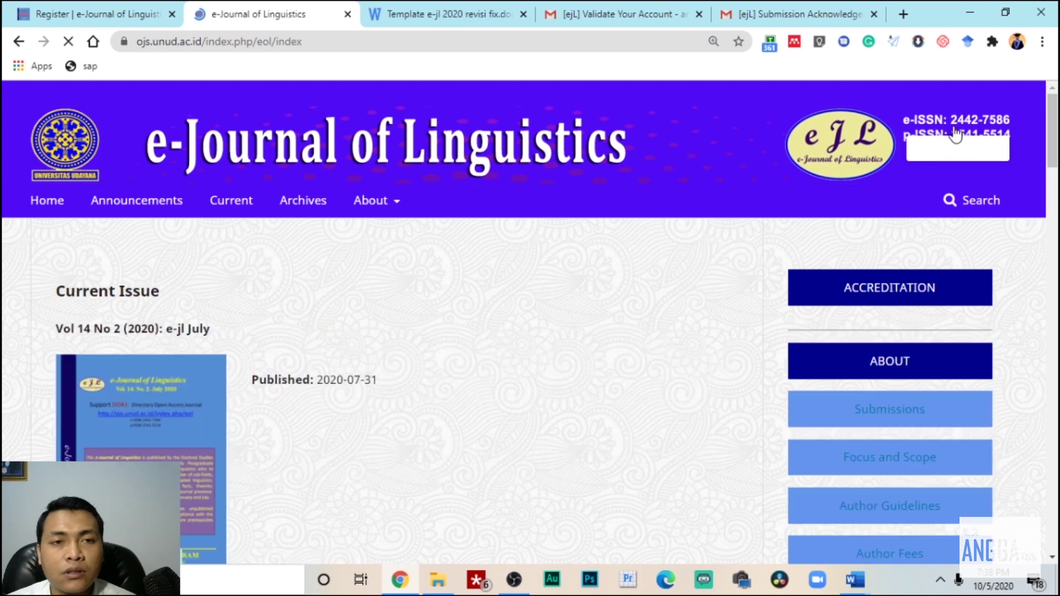
Go to the journal's registration page and follow its login link to the account's submissions dashboard.
{"action": "key", "text": "ctrl+shift+Tab"}
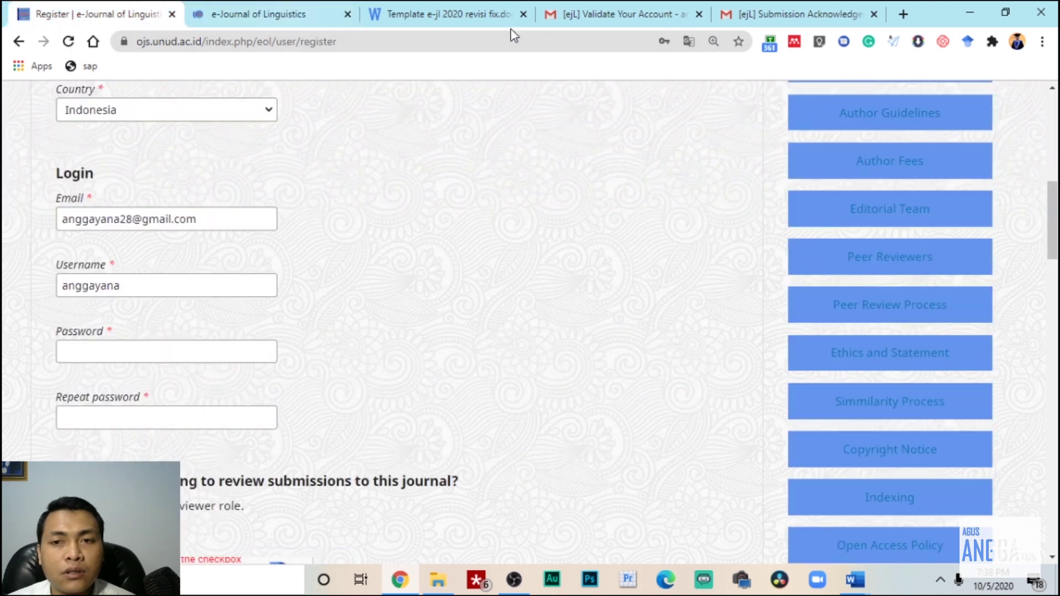
{"action": "scroll", "coordinate": [807, 221], "scroll_direction": "up", "scroll_amount": 10}
{"action": "scroll", "coordinate": [208, 383], "scroll_direction": "down", "scroll_amount": 15}
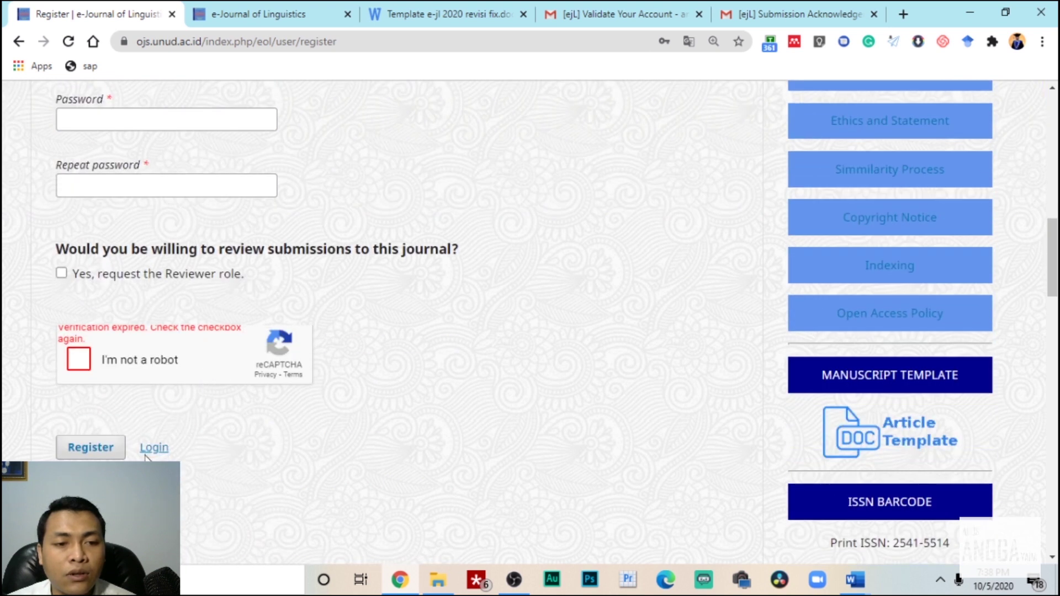
{"action": "left_click", "coordinate": [147, 450]}
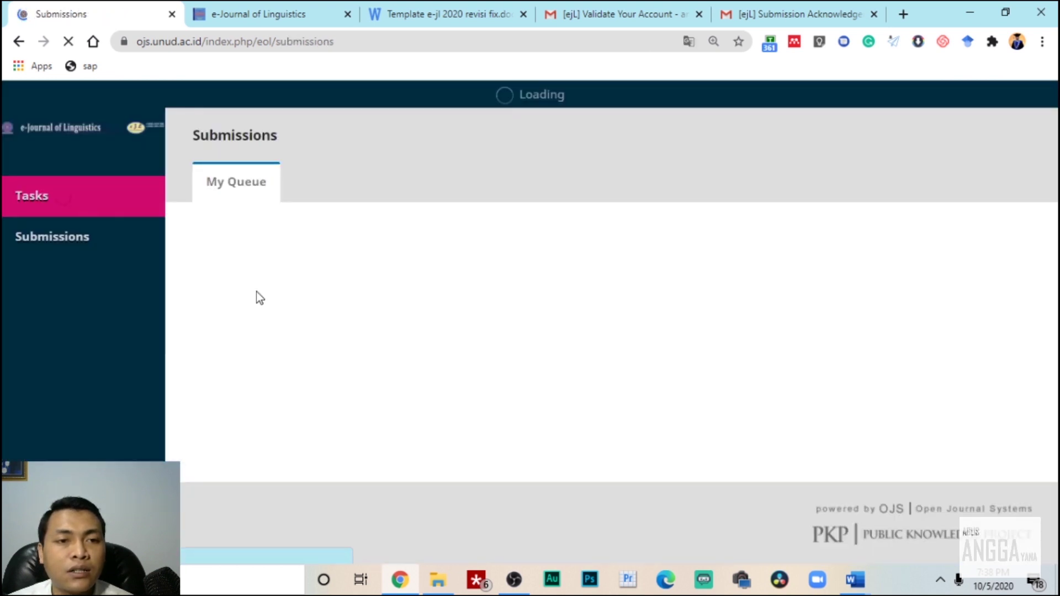
Log out of the journal account and log in again with the account username and password.
{"action": "mouse_move", "coordinate": [1036, 99]}
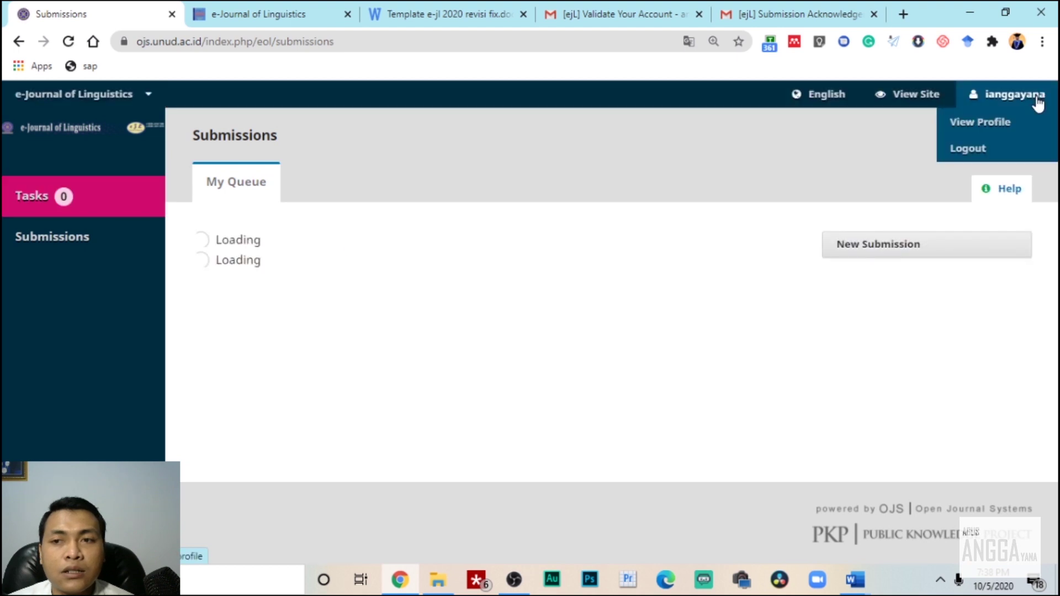
{"action": "left_click", "coordinate": [977, 147]}
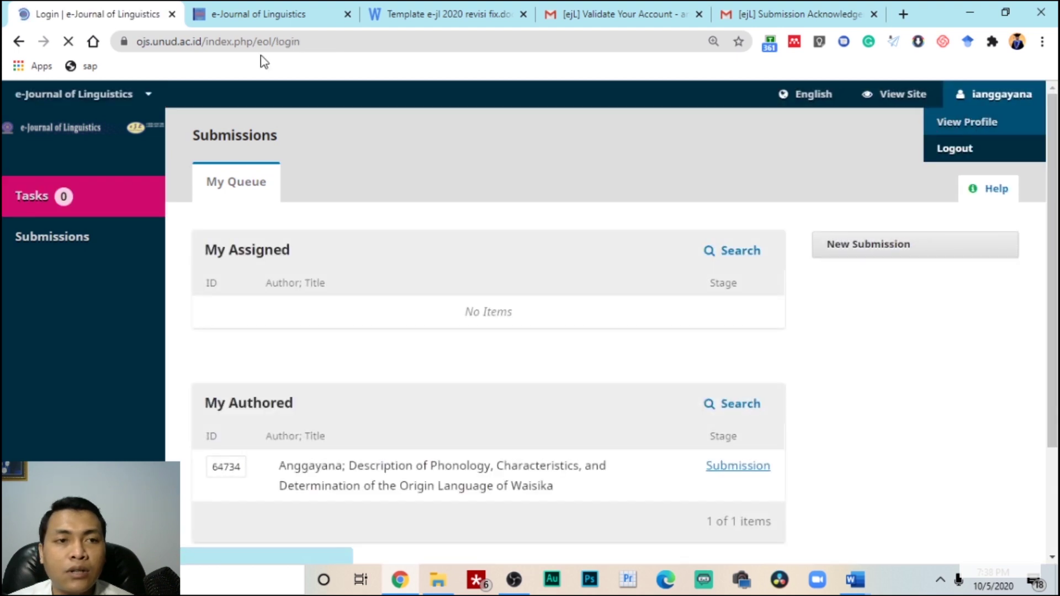
{"action": "left_click", "coordinate": [139, 332]}
{"action": "left_click", "coordinate": [190, 304]}
{"action": "left_click", "coordinate": [237, 511]}
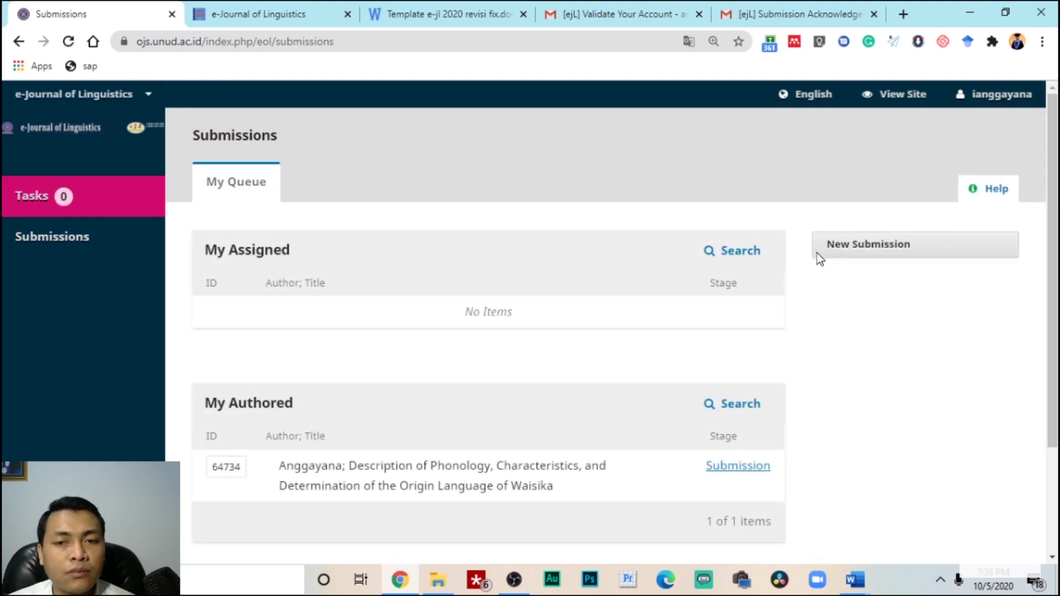
Review the assigned and authored submissions in the queue and start a new article submission.
{"action": "scroll", "coordinate": [395, 429], "scroll_direction": "down", "scroll_amount": 3}
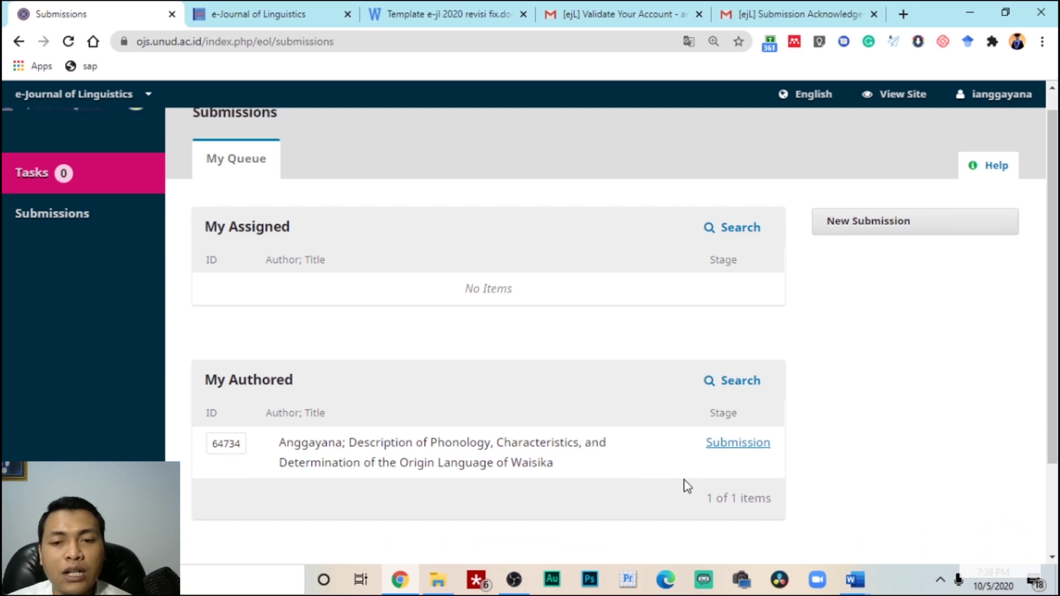
{"action": "scroll", "coordinate": [296, 383], "scroll_direction": "up", "scroll_amount": 3}
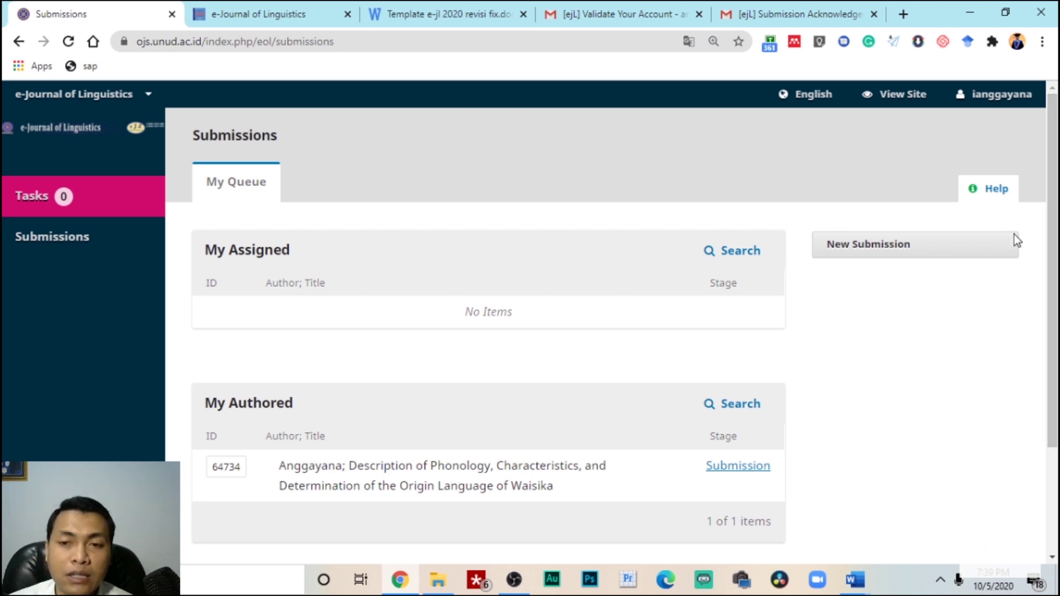
{"action": "left_click", "coordinate": [888, 251]}
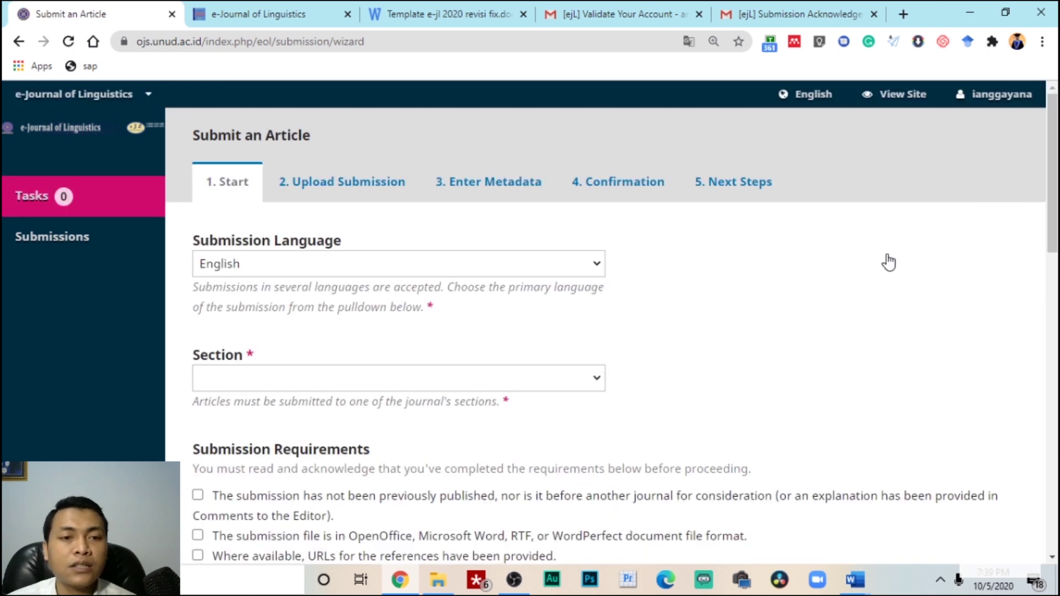
Check the available submission languages and keep English as the primary language of the article.
{"action": "left_click", "coordinate": [251, 271]}
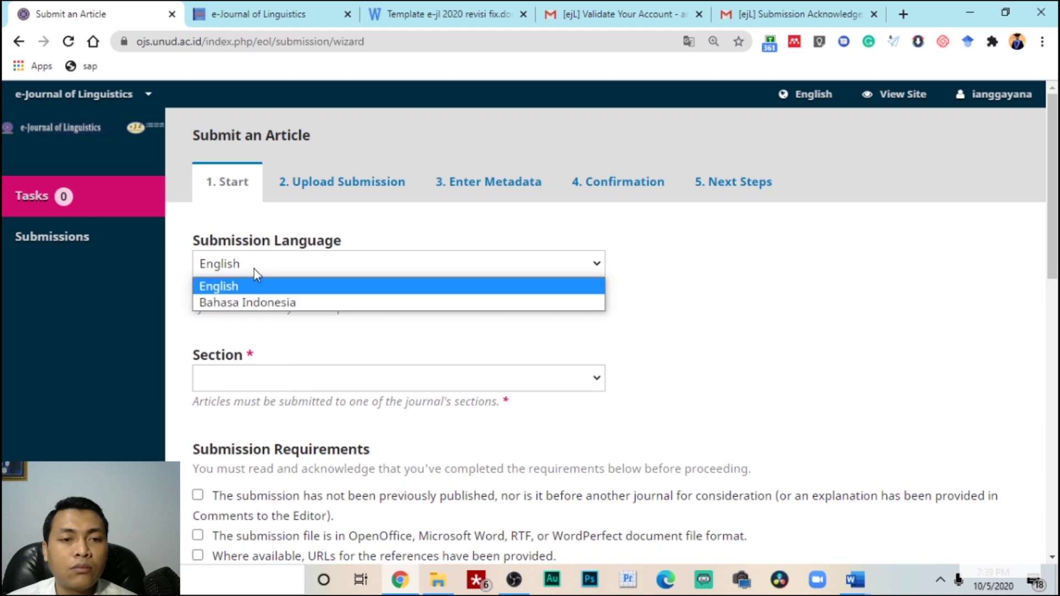
{"action": "left_click", "coordinate": [254, 270]}
{"action": "left_click", "coordinate": [314, 270]}
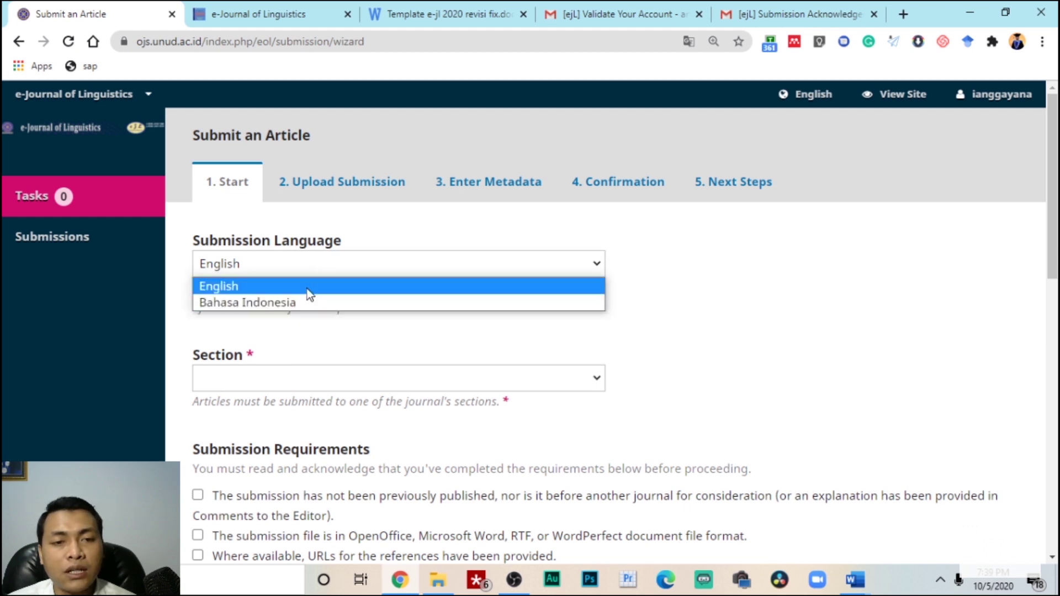
{"action": "left_click", "coordinate": [315, 271]}
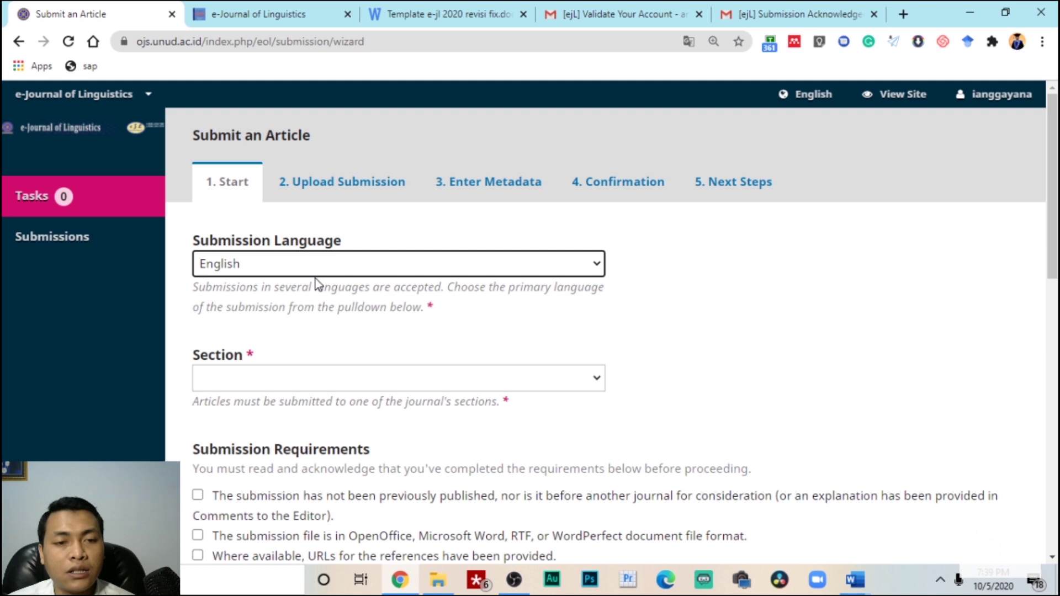
Check which journal sections are available for the article without choosing one.
{"action": "scroll", "coordinate": [317, 285], "scroll_direction": "down", "scroll_amount": 1}
{"action": "left_click", "coordinate": [393, 300]}
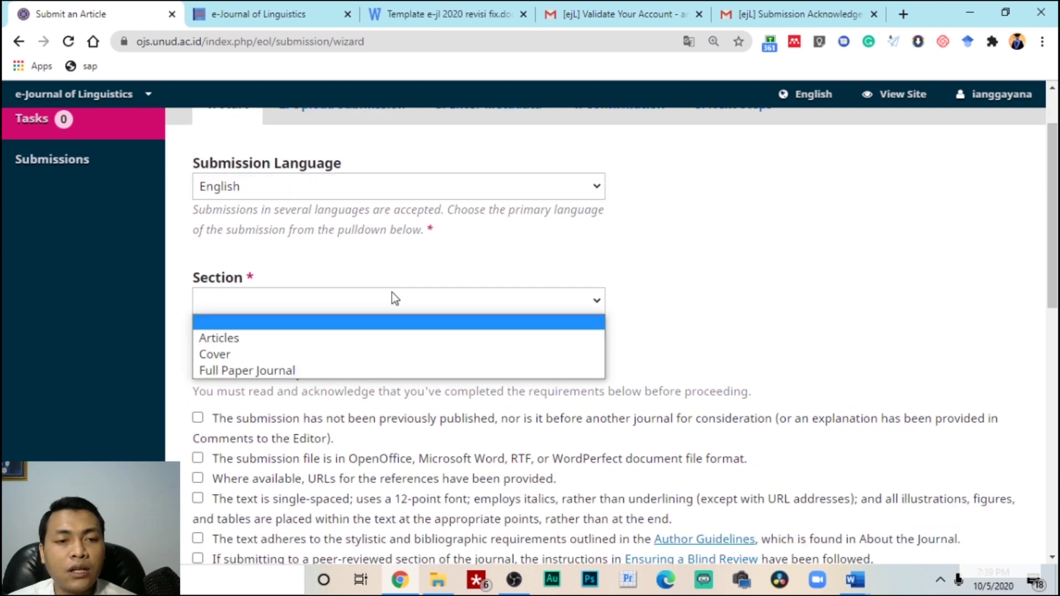
{"action": "left_click", "coordinate": [737, 254]}
Acknowledge all seven submission requirements, from no previous publication to the A4 paper size.
{"action": "scroll", "coordinate": [558, 288], "scroll_direction": "down", "scroll_amount": 2}
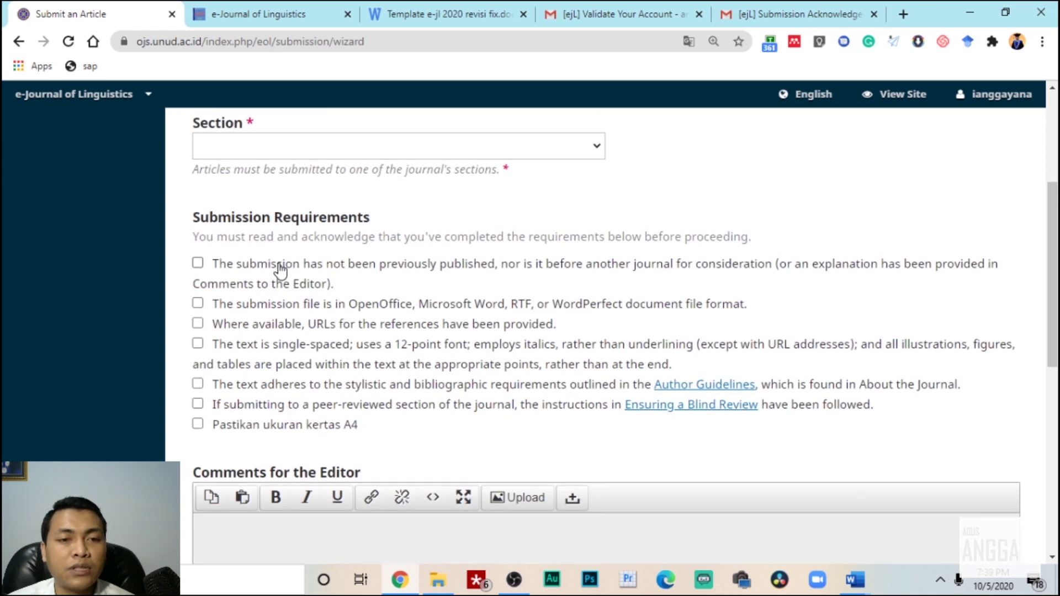
{"action": "left_click", "coordinate": [198, 263]}
{"action": "left_click", "coordinate": [198, 303]}
{"action": "left_click", "coordinate": [198, 323]}
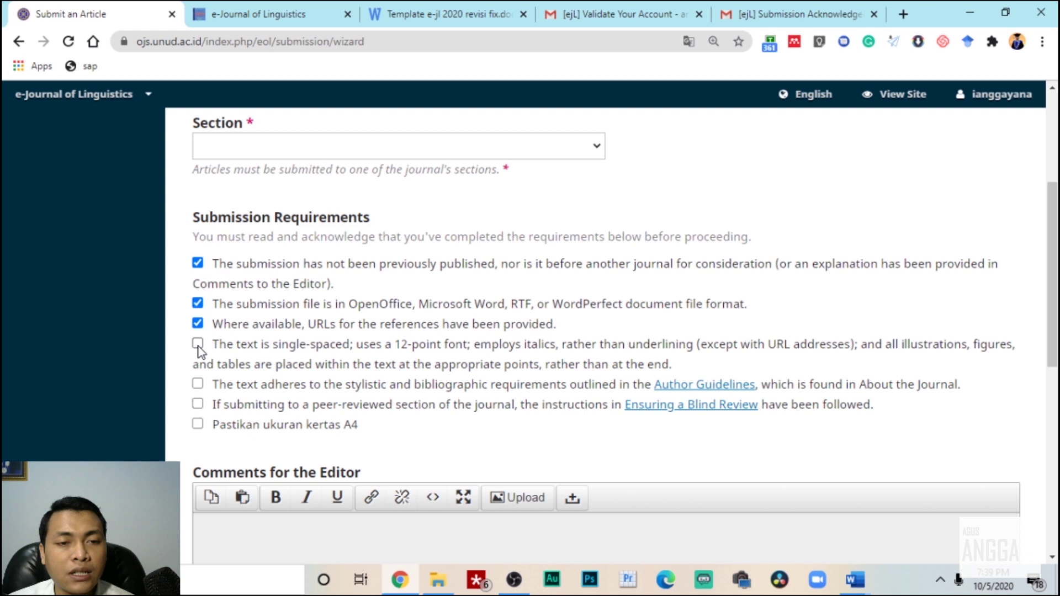
{"action": "left_click", "coordinate": [197, 404]}
{"action": "left_click", "coordinate": [198, 424]}
Clear the acknowledgements on previous publication and file format, and acknowledge both again.
{"action": "left_click", "coordinate": [199, 264]}
{"action": "left_click", "coordinate": [200, 331]}
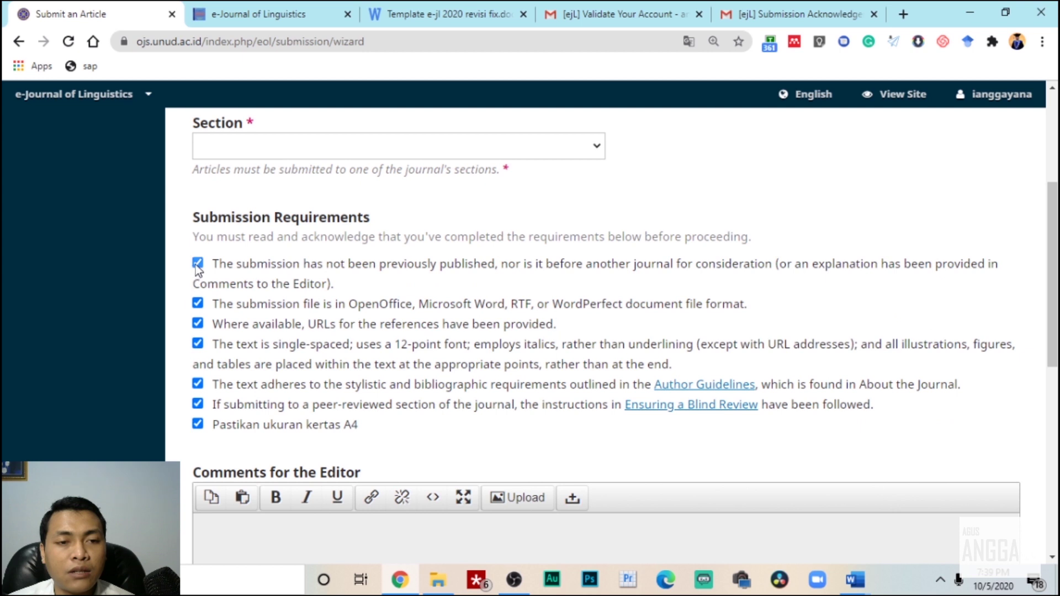
{"action": "left_click", "coordinate": [197, 264]}
{"action": "left_click", "coordinate": [198, 352]}
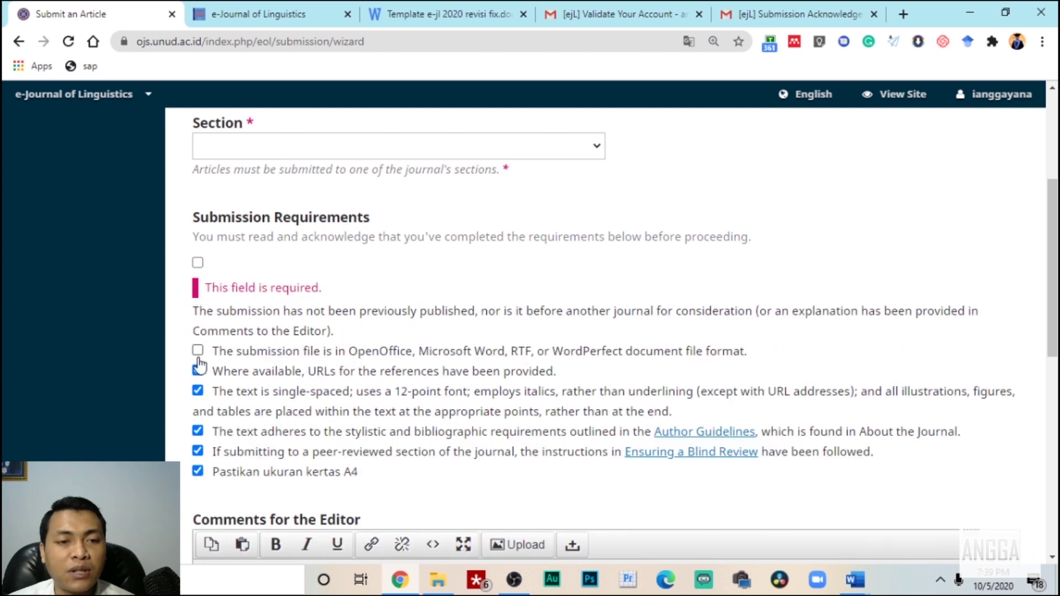
{"action": "scroll", "coordinate": [263, 315], "scroll_direction": "down", "scroll_amount": 4}
{"action": "left_click", "coordinate": [266, 441]}
{"action": "scroll", "coordinate": [213, 302], "scroll_direction": "up", "scroll_amount": 3}
{"action": "left_click", "coordinate": [198, 273]}
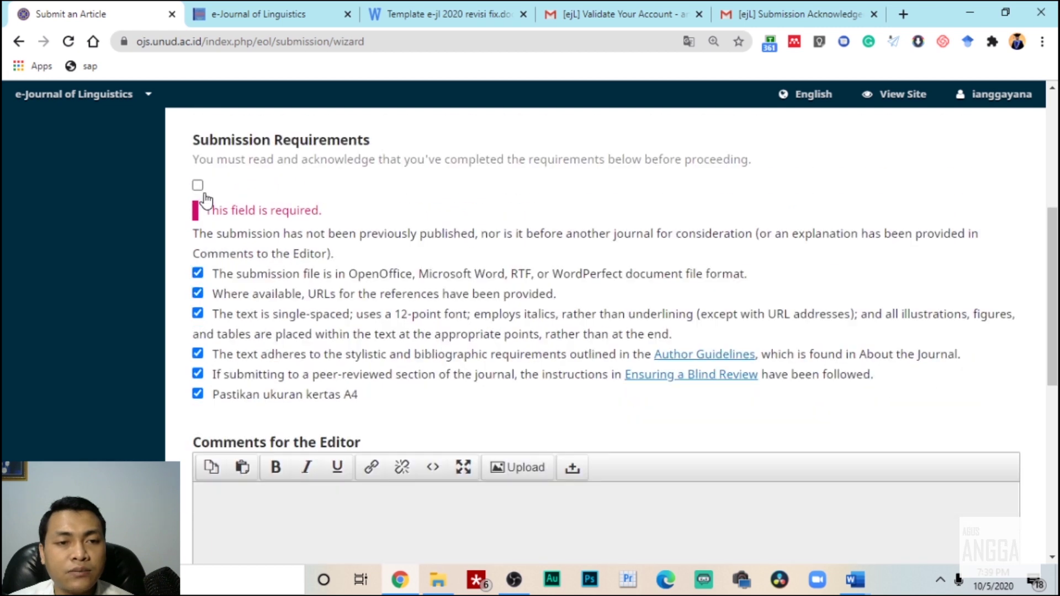
Try to save the Start form with the section and the comments for the editor left empty.
{"action": "scroll", "coordinate": [324, 348], "scroll_direction": "down", "scroll_amount": 4}
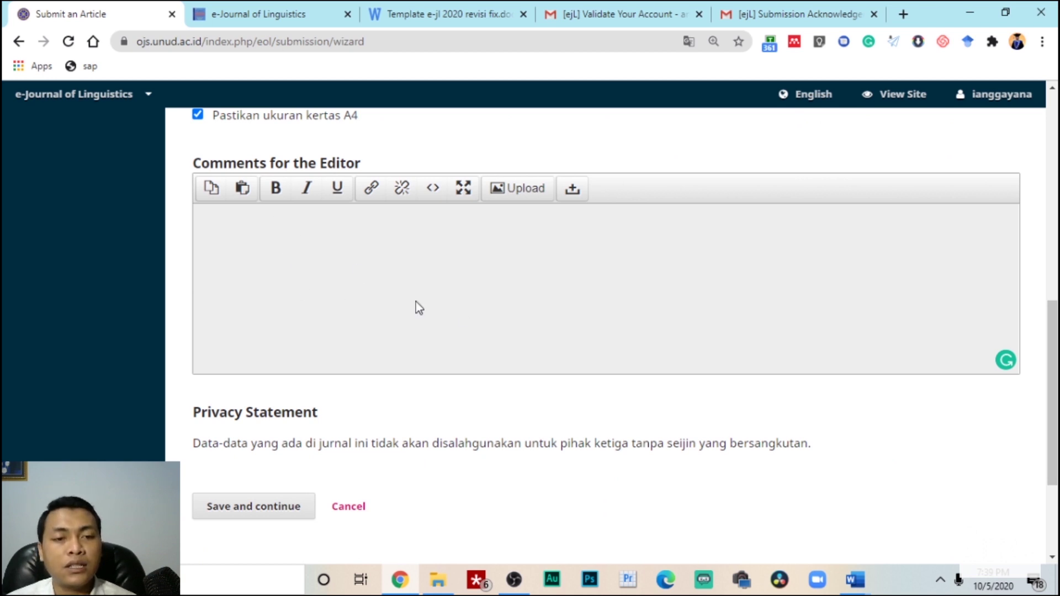
{"action": "scroll", "coordinate": [414, 304], "scroll_direction": "down", "scroll_amount": 2}
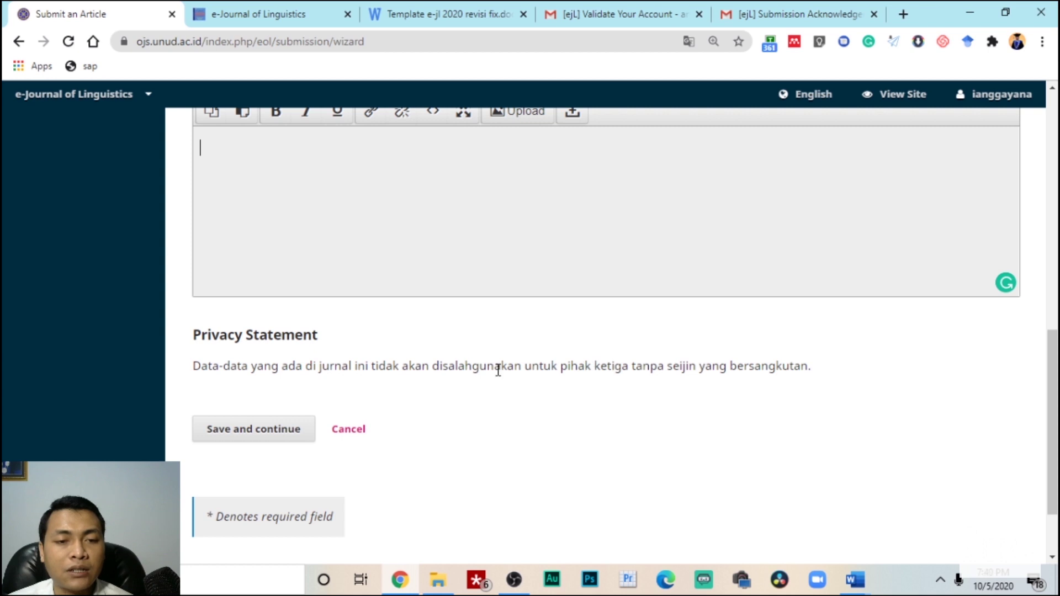
{"action": "left_click", "coordinate": [265, 439]}
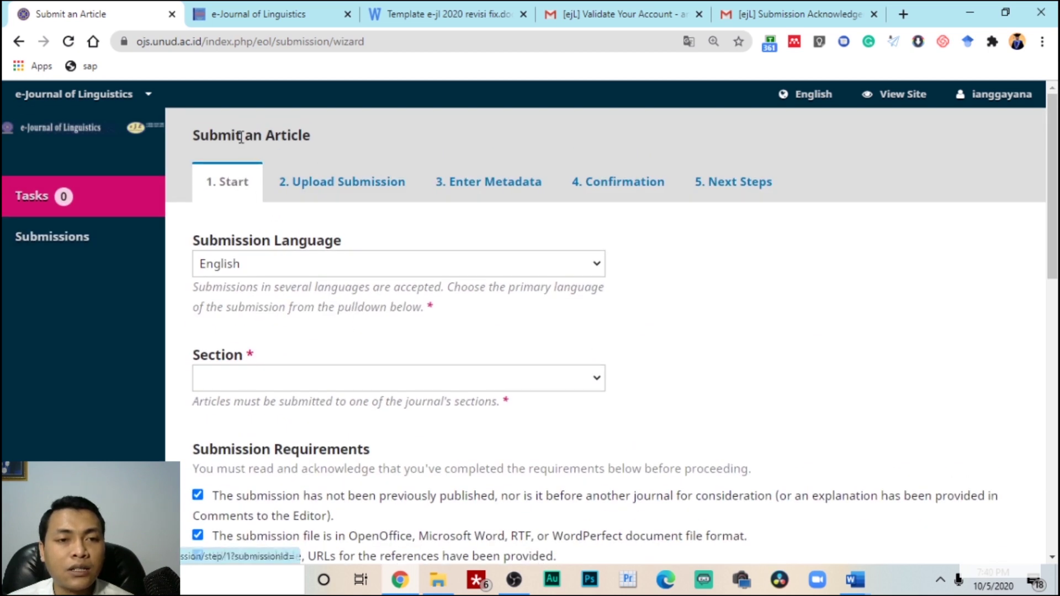
{"action": "scroll", "coordinate": [230, 343], "scroll_direction": "down", "scroll_amount": 15}
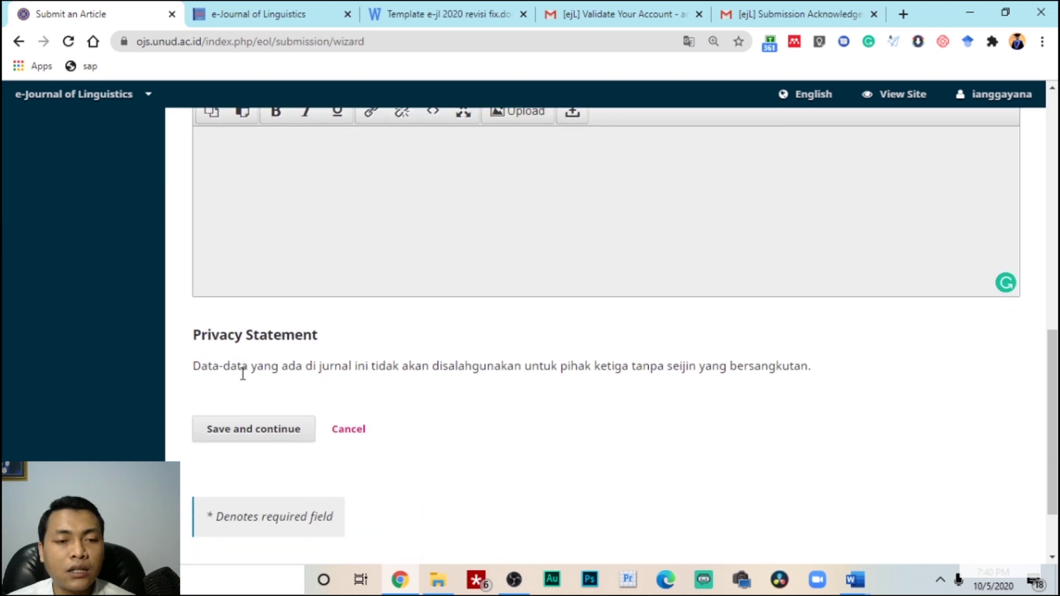
{"action": "left_click", "coordinate": [295, 438]}
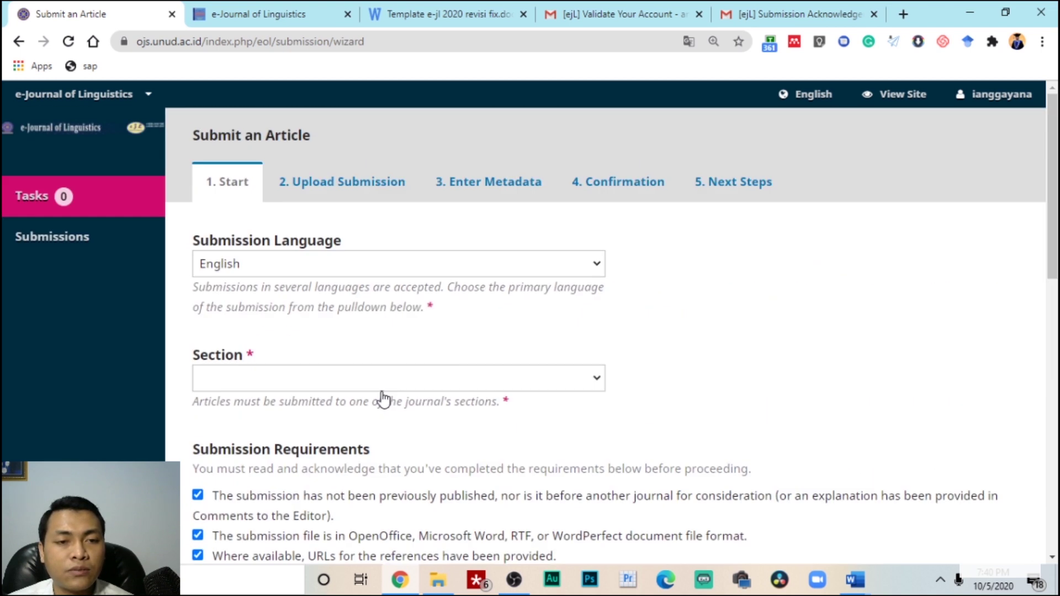
Review the Start form from the submission language to the privacy statement for required fields left empty.
{"action": "scroll", "coordinate": [381, 400], "scroll_direction": "down", "scroll_amount": 6}
{"action": "scroll", "coordinate": [361, 404], "scroll_direction": "down", "scroll_amount": 5}
{"action": "scroll", "coordinate": [290, 406], "scroll_direction": "up", "scroll_amount": 10}
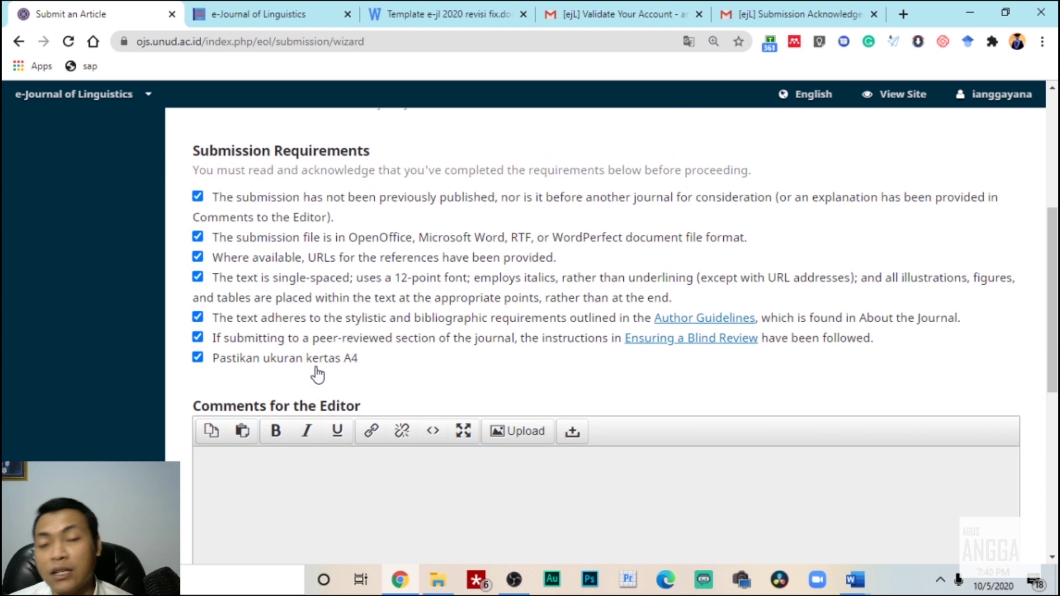
{"action": "scroll", "coordinate": [323, 323], "scroll_direction": "up", "scroll_amount": 2}
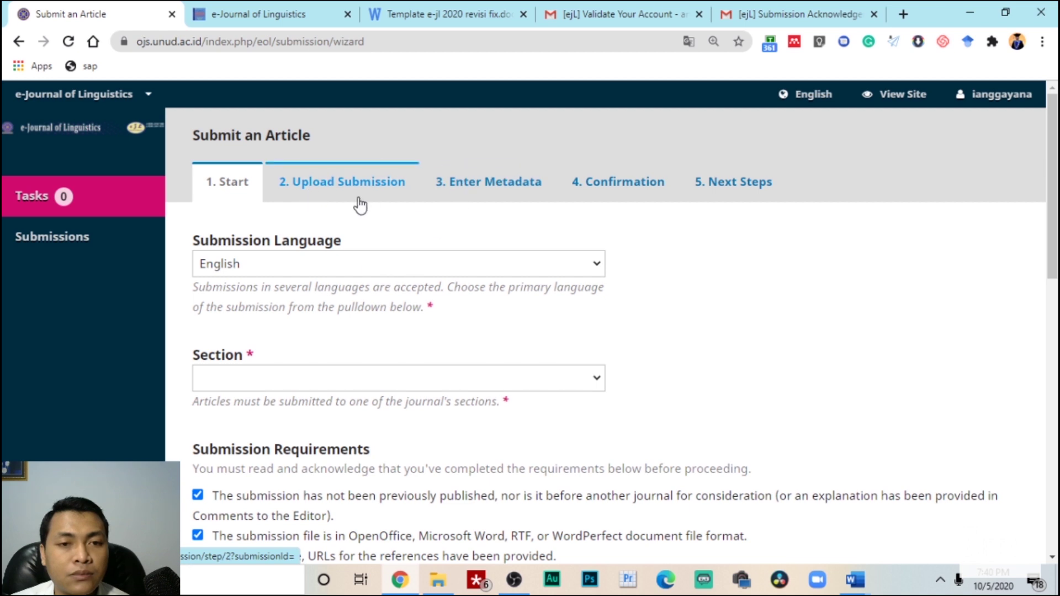
{"action": "scroll", "coordinate": [359, 204], "scroll_direction": "down", "scroll_amount": 1}
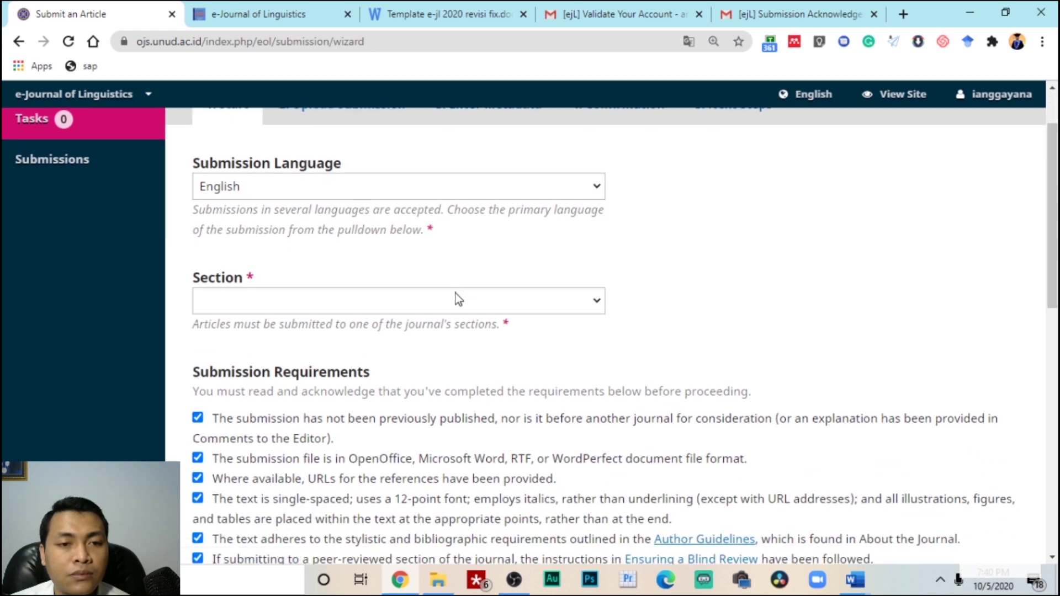
{"action": "scroll", "coordinate": [463, 307], "scroll_direction": "down", "scroll_amount": 4}
{"action": "scroll", "coordinate": [439, 298], "scroll_direction": "down", "scroll_amount": 4}
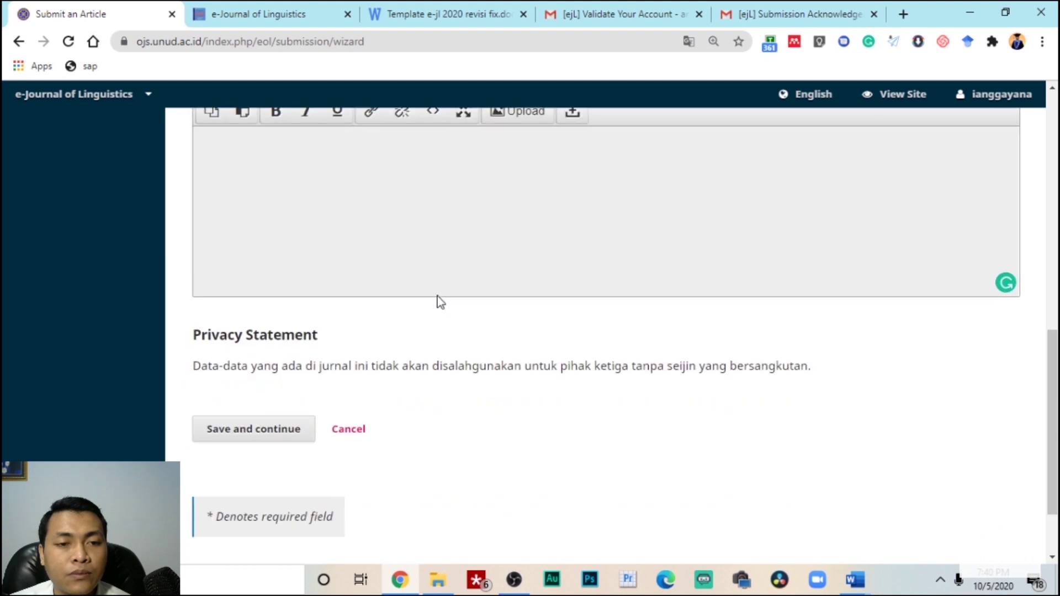
Choose the journal section for the article and save the Start form to continue to the upload stage.
{"action": "scroll", "coordinate": [433, 302], "scroll_direction": "up", "scroll_amount": 10}
{"action": "left_click", "coordinate": [476, 381]}
{"action": "scroll", "coordinate": [434, 340], "scroll_direction": "down", "scroll_amount": 1}
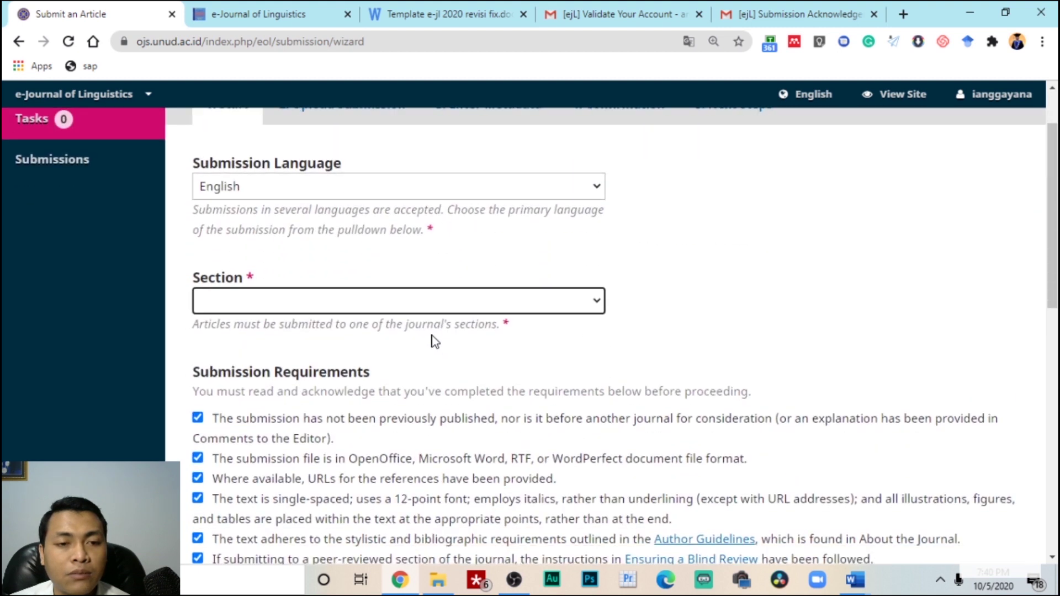
{"action": "left_click", "coordinate": [375, 295]}
{"action": "left_click", "coordinate": [320, 354]}
{"action": "scroll", "coordinate": [306, 354], "scroll_direction": "down", "scroll_amount": 6}
{"action": "left_click", "coordinate": [250, 507]}
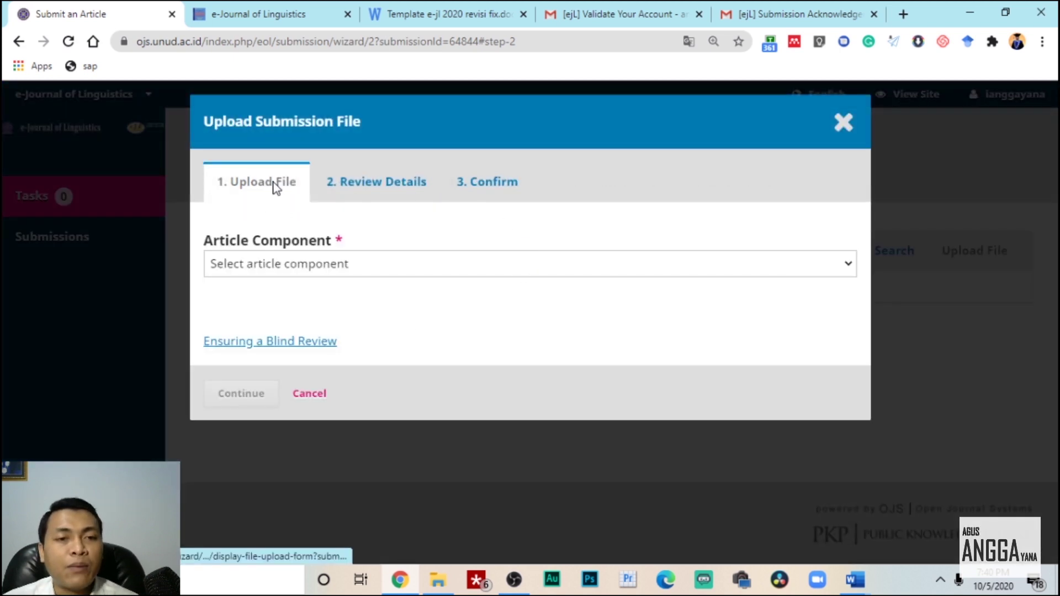
Set the article component to Article Text and upload the manuscript Word file from the OBS OJS e Linguistics folder.
{"action": "left_click", "coordinate": [362, 270]}
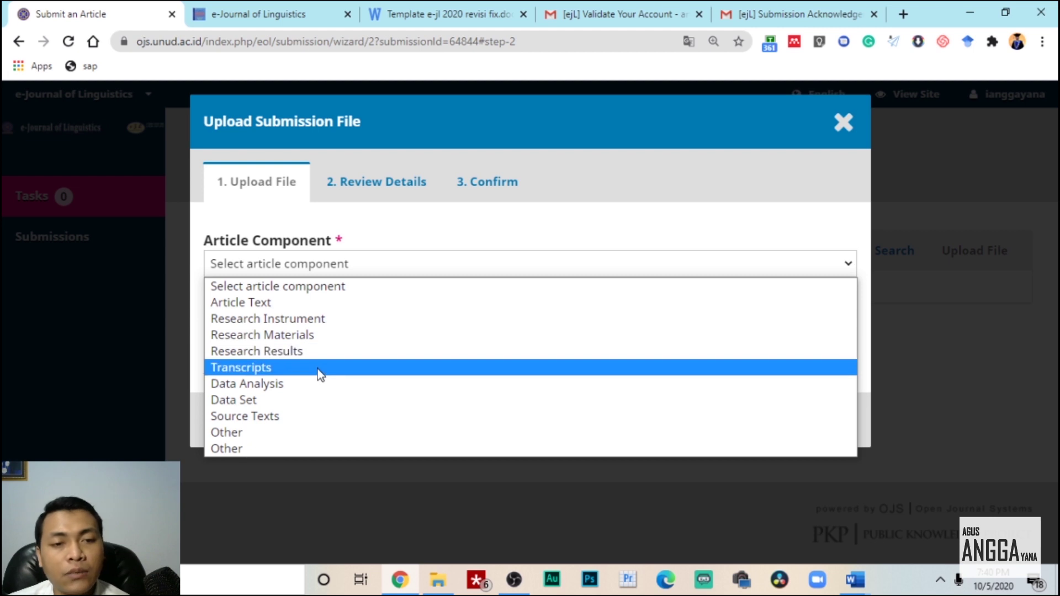
{"action": "left_click", "coordinate": [339, 308]}
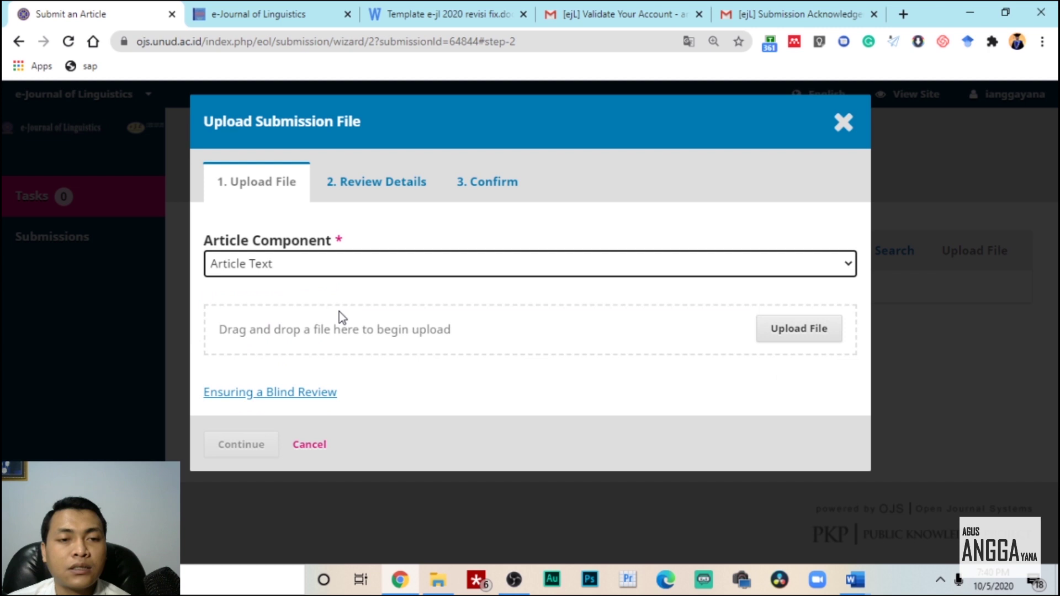
{"action": "left_click", "coordinate": [438, 580]}
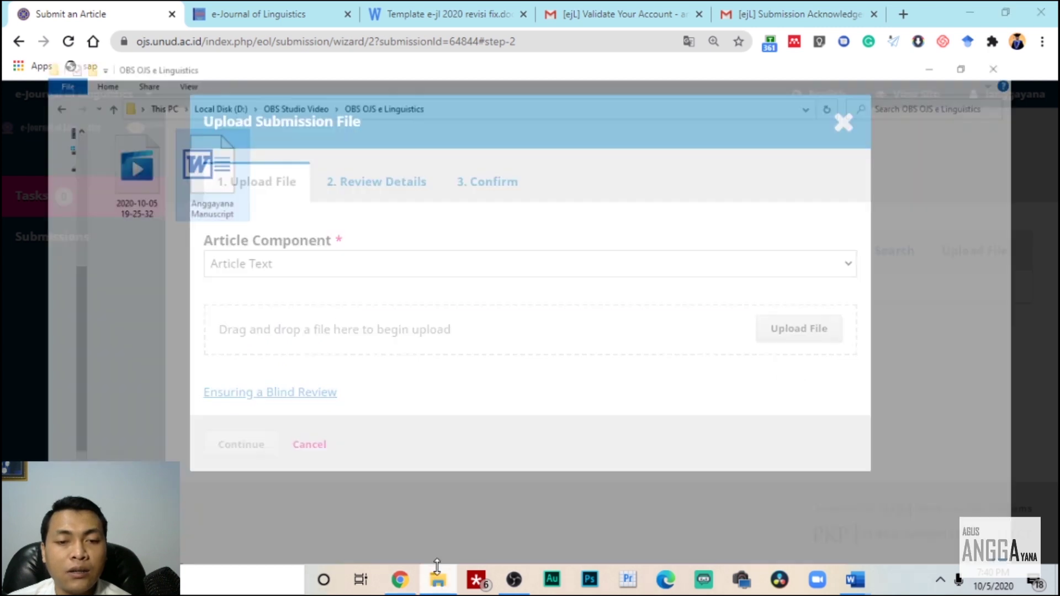
{"action": "left_click", "coordinate": [1004, 9]}
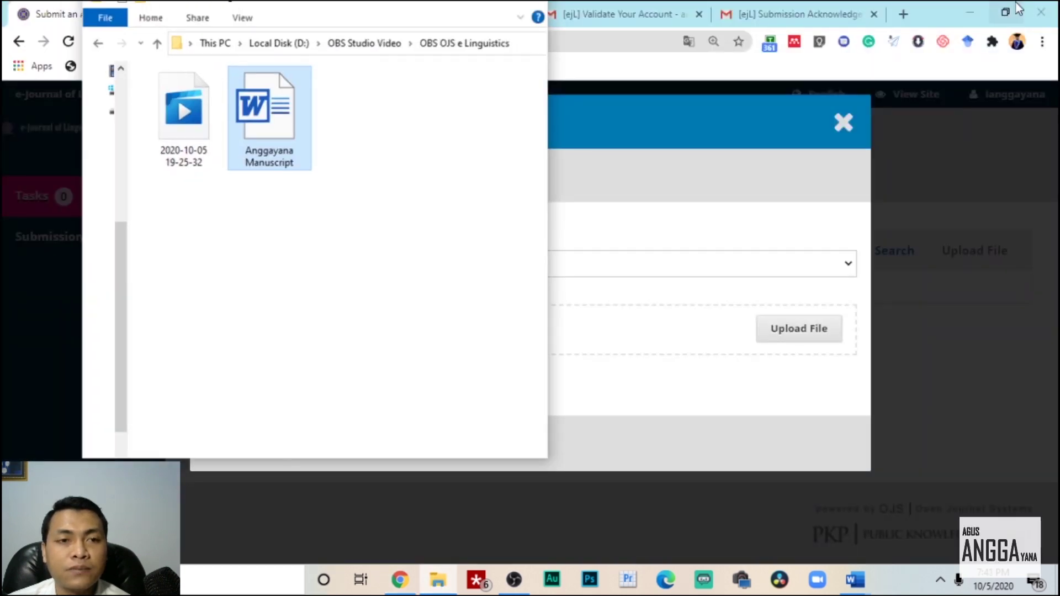
{"action": "left_click_drag", "start_coordinate": [418, 21], "coordinate": [1011, 119]}
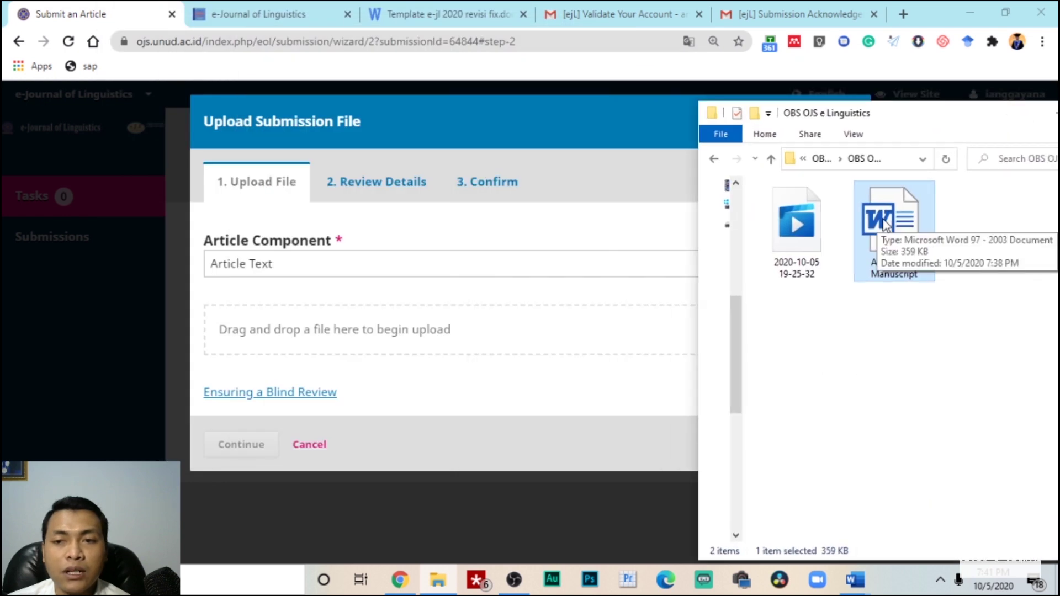
{"action": "left_click_drag", "start_coordinate": [890, 218], "coordinate": [434, 336]}
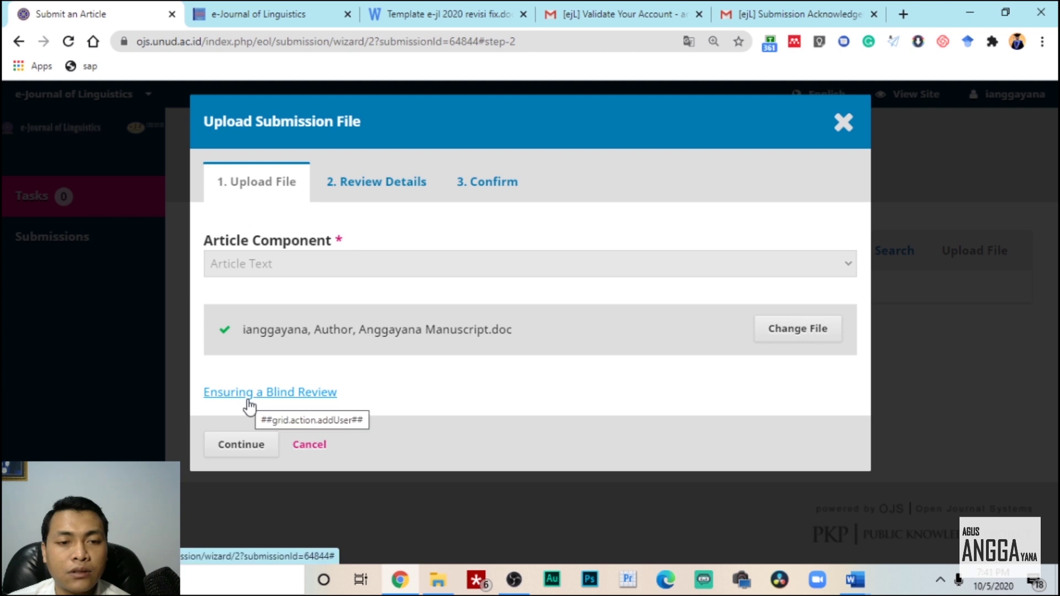
Confirm the uploaded manuscript's details, finish the file upload, and save to continue to the metadata form.
{"action": "left_click", "coordinate": [246, 444]}
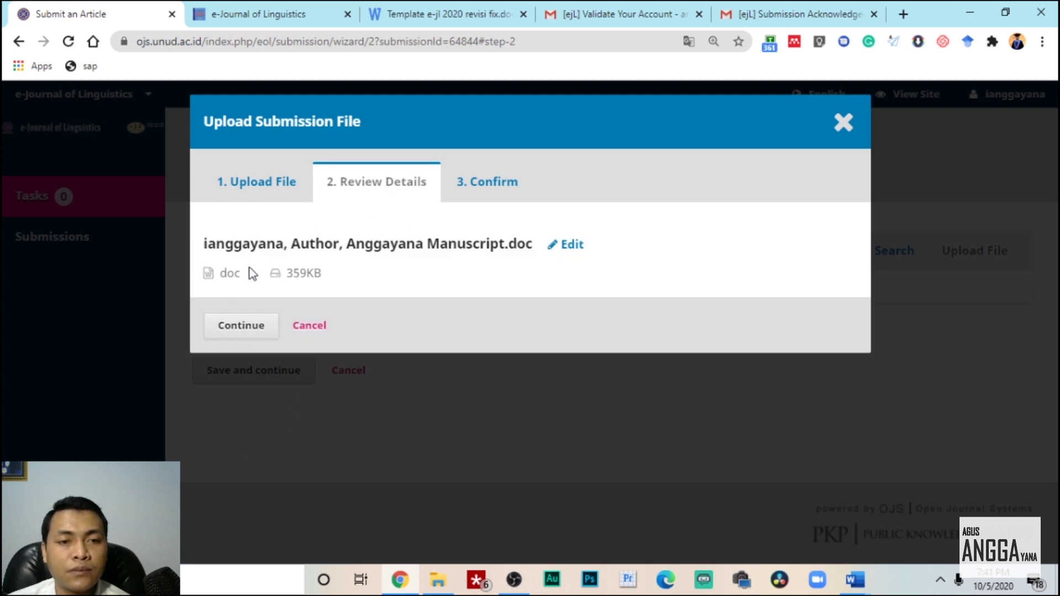
{"action": "left_click", "coordinate": [230, 325]}
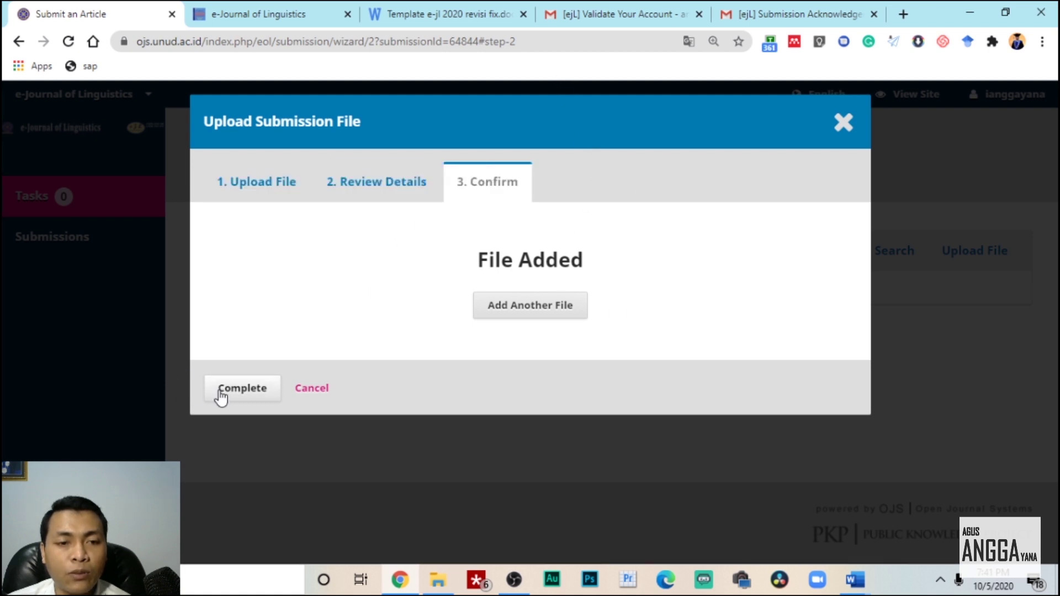
{"action": "left_click", "coordinate": [842, 120]}
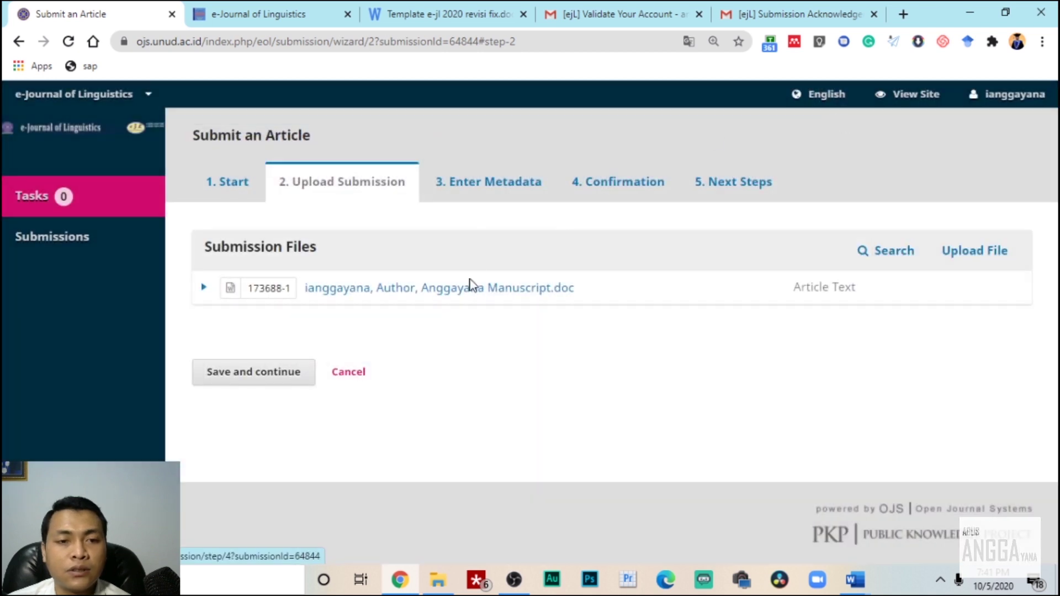
{"action": "left_click", "coordinate": [466, 187]}
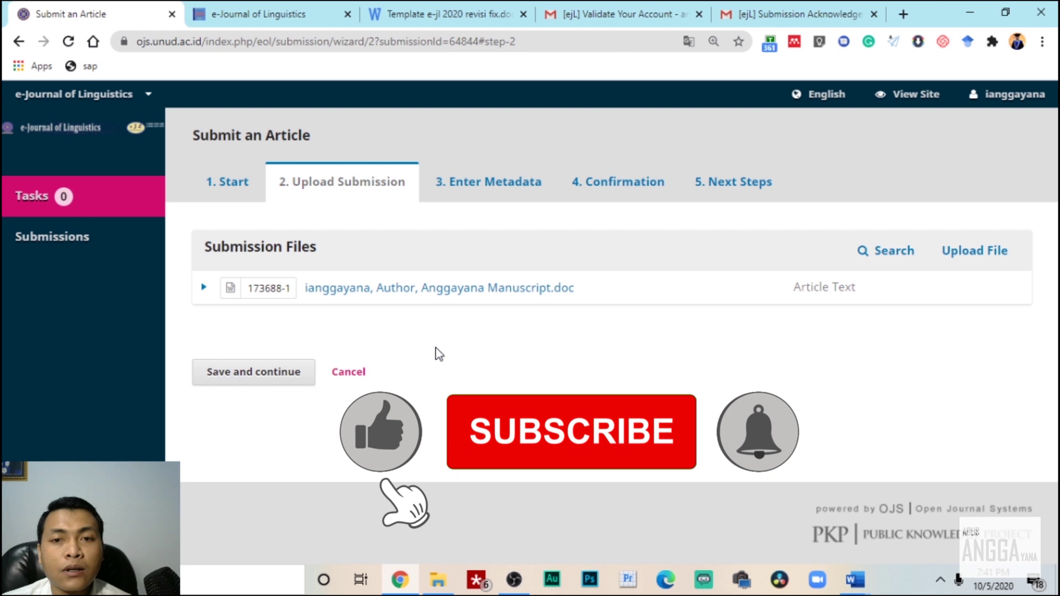
{"action": "left_click", "coordinate": [243, 373]}
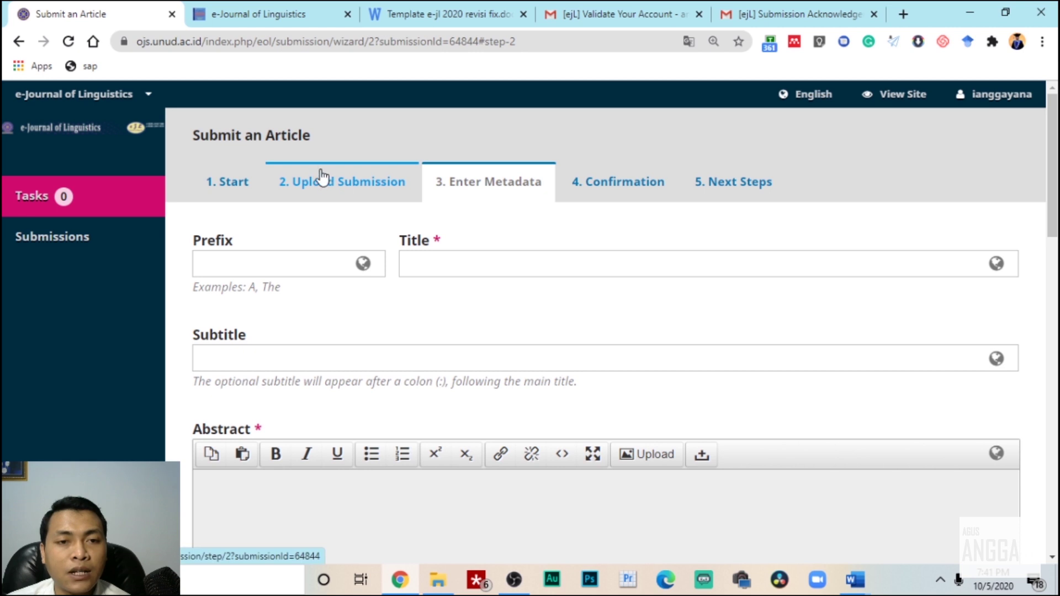
Revisit the upload stage and return to the metadata form without adding another file.
{"action": "left_click", "coordinate": [323, 178]}
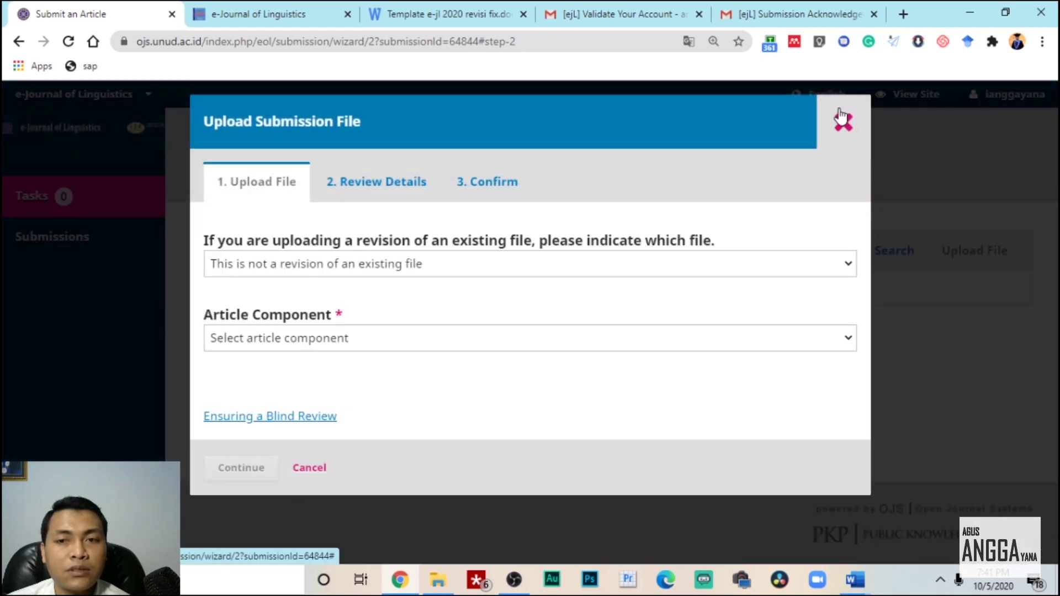
{"action": "left_click", "coordinate": [840, 117]}
{"action": "left_click", "coordinate": [473, 189]}
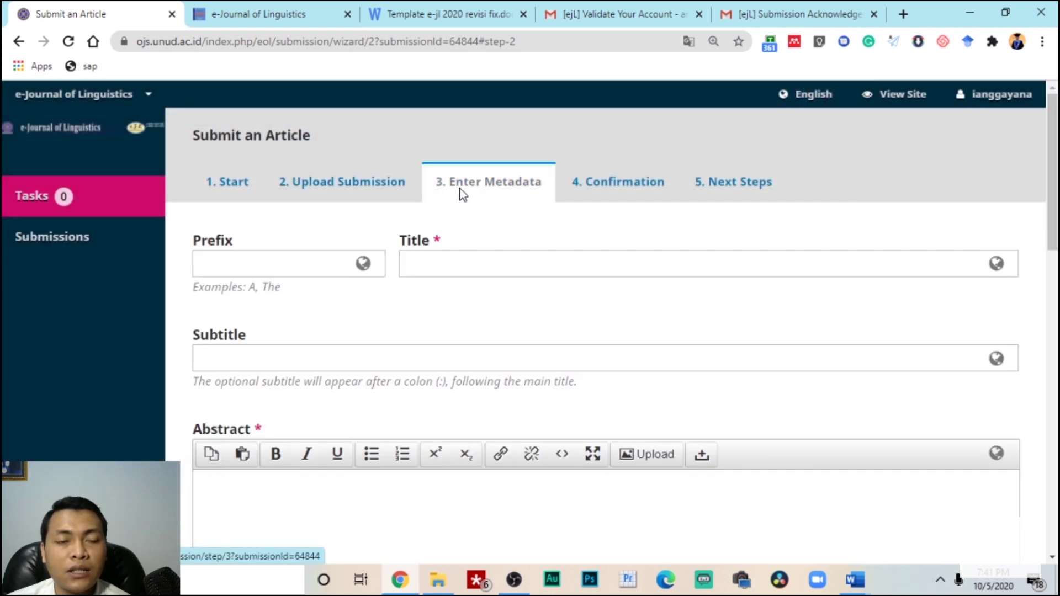
Copy the title "Historical Linguistics of Lipang Language" from the manuscript in Word and return to the article's metadata form.
{"action": "left_click", "coordinate": [444, 264]}
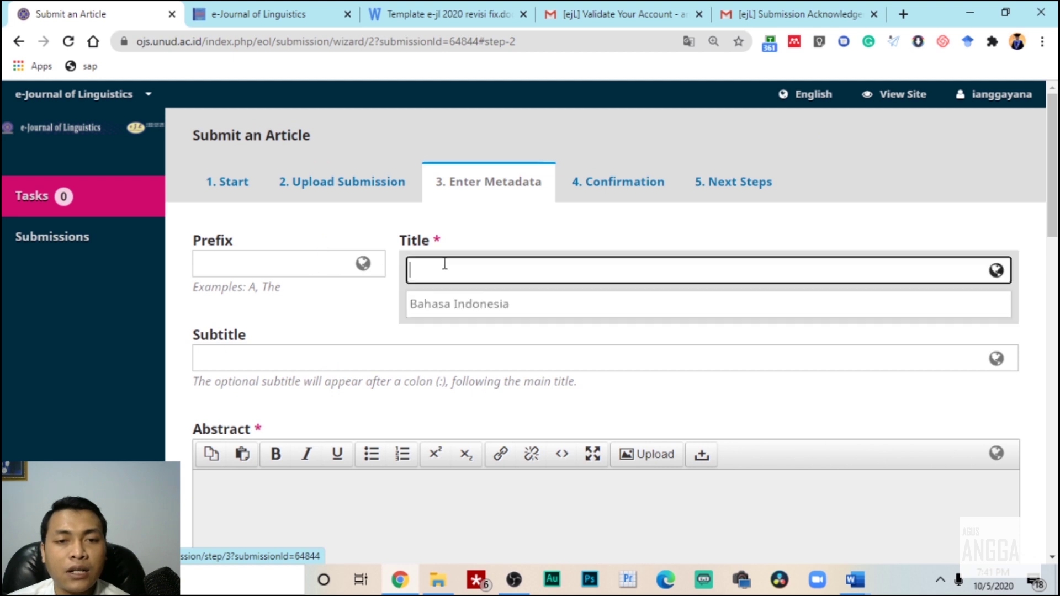
{"action": "left_click", "coordinate": [458, 239]}
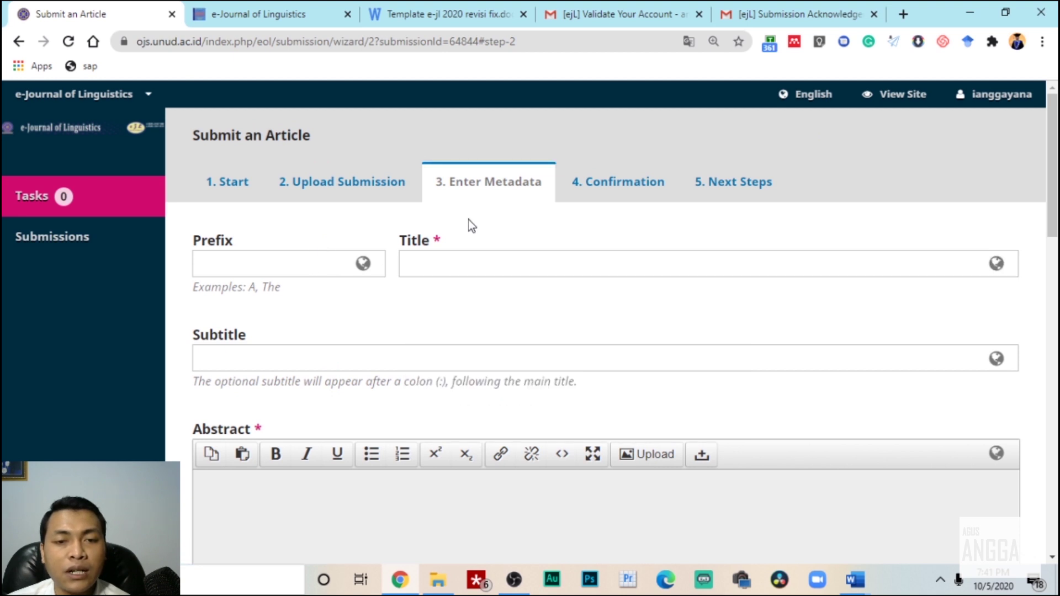
{"action": "left_click", "coordinate": [855, 583]}
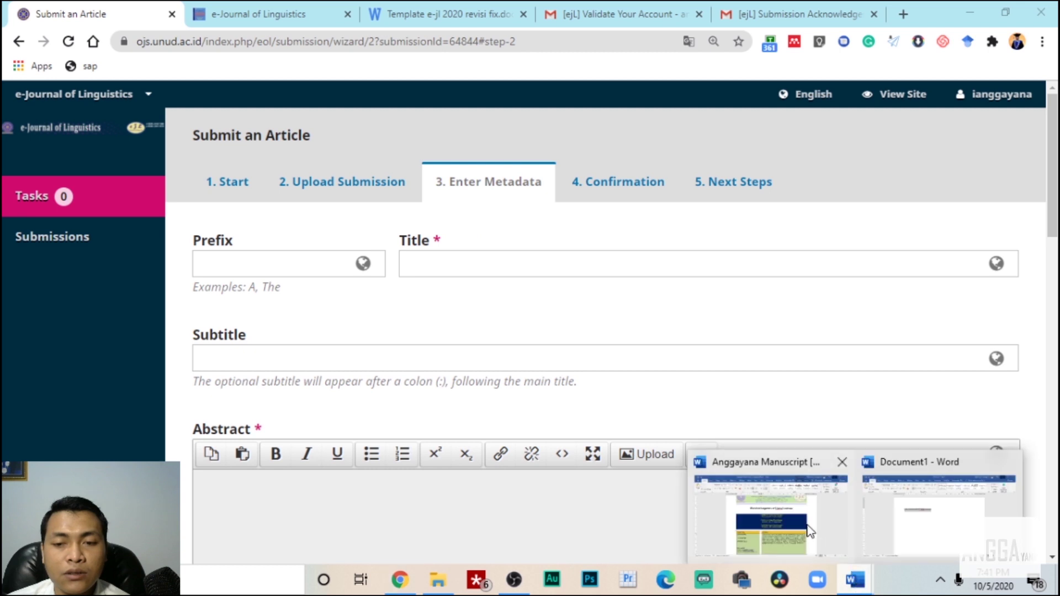
{"action": "left_click", "coordinate": [791, 486]}
{"action": "left_click_drag", "start_coordinate": [386, 228], "coordinate": [688, 234]}
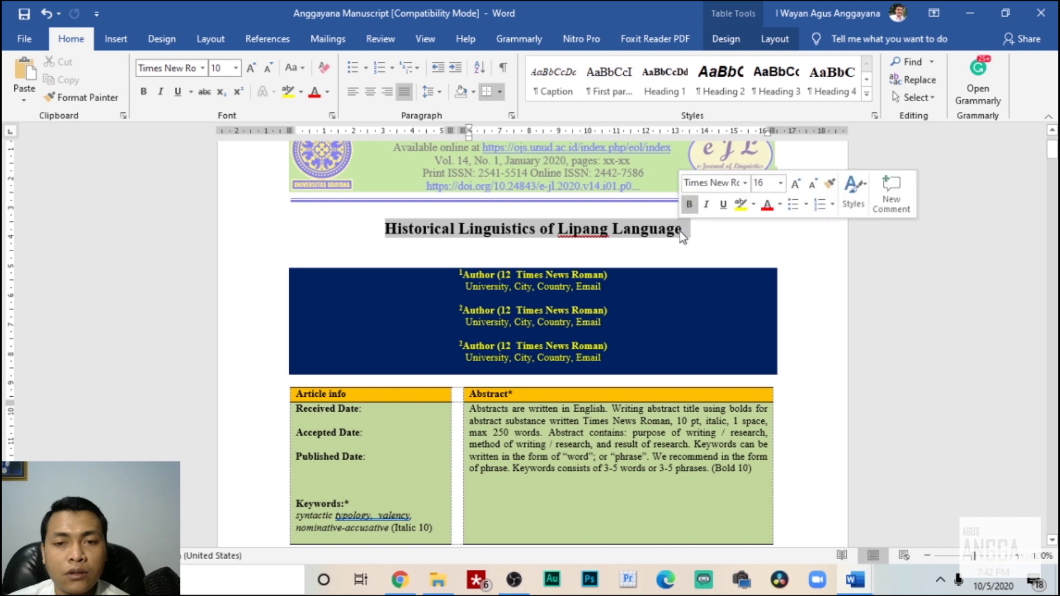
{"action": "right_click", "coordinate": [680, 230]}
{"action": "left_click", "coordinate": [715, 258]}
{"action": "left_click", "coordinate": [987, 10]}
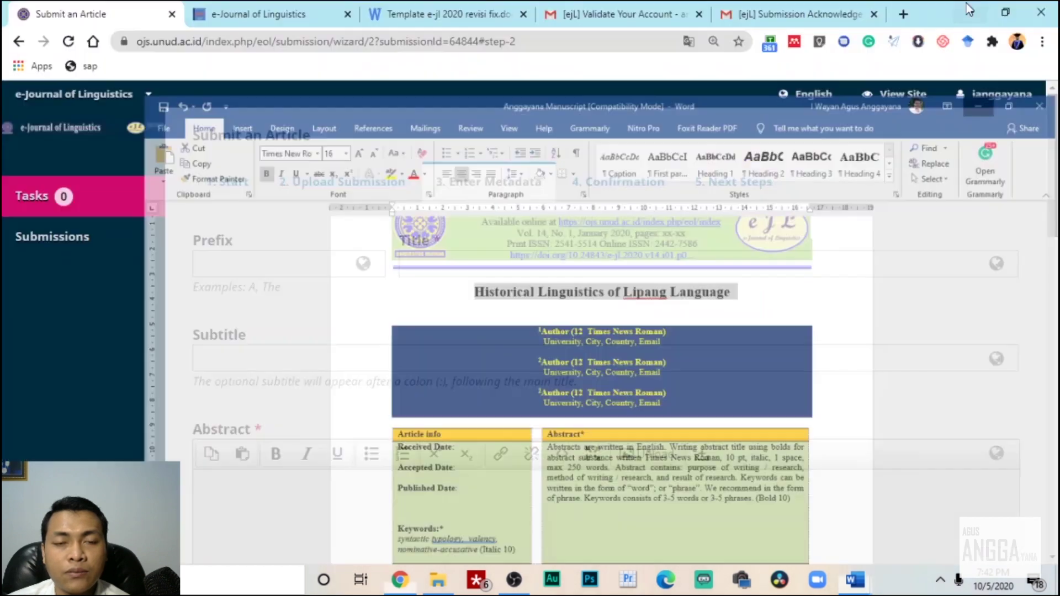
Paste the copied manuscript title into the Title field of the metadata form.
{"action": "left_click", "coordinate": [433, 268]}
{"action": "right_click", "coordinate": [435, 269]}
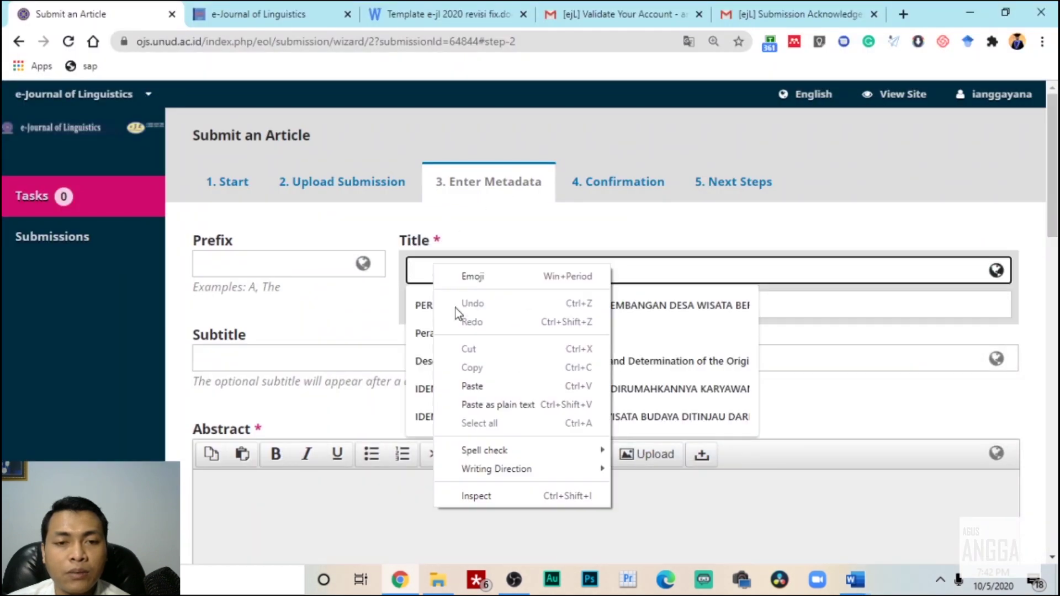
{"action": "left_click", "coordinate": [482, 386]}
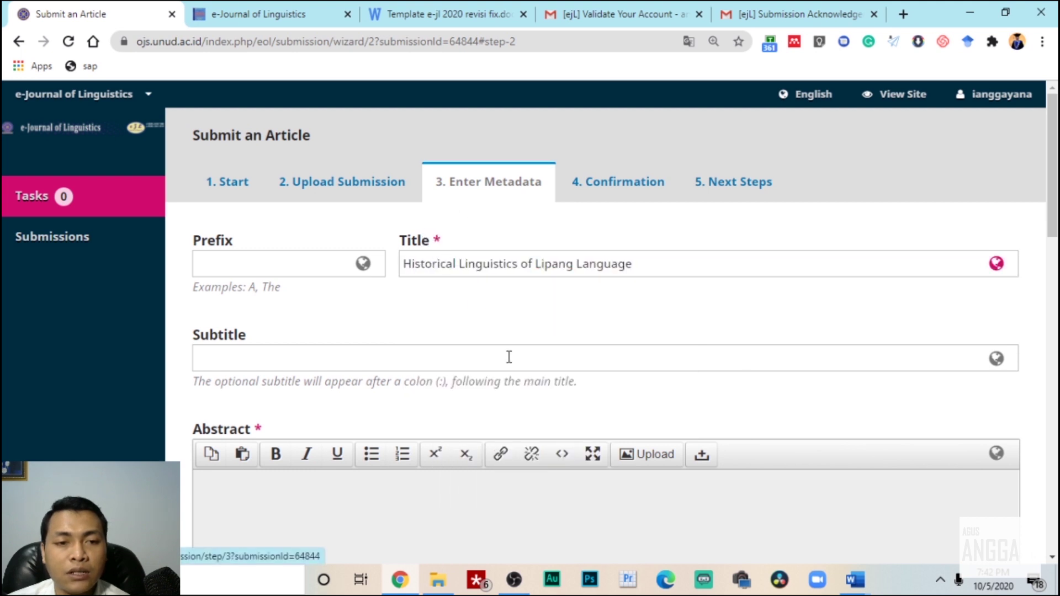
Switch to the manuscript in Word and copy the whole abstract paragraph for the form's Abstract field.
{"action": "scroll", "coordinate": [439, 336], "scroll_direction": "down", "scroll_amount": 3}
{"action": "left_click", "coordinate": [263, 379]}
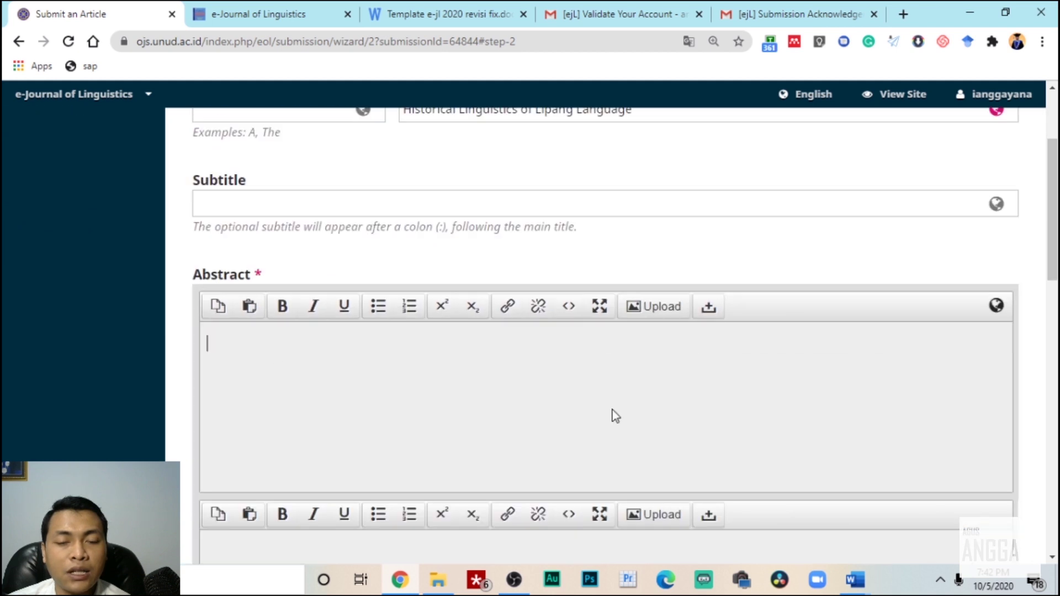
{"action": "scroll", "coordinate": [615, 417], "scroll_direction": "down", "scroll_amount": 1}
{"action": "mouse_move", "coordinate": [855, 579]}
{"action": "left_click", "coordinate": [740, 527]}
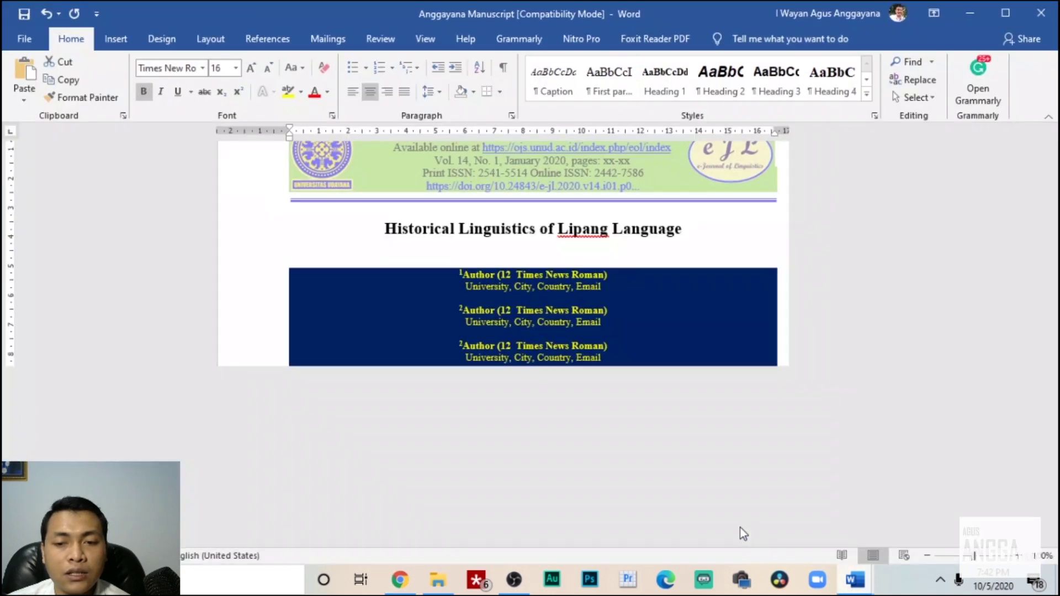
{"action": "scroll", "coordinate": [502, 369], "scroll_direction": "down", "scroll_amount": 1}
{"action": "left_click_drag", "start_coordinate": [474, 334], "coordinate": [716, 399]}
{"action": "key", "text": "ctrl+c"}
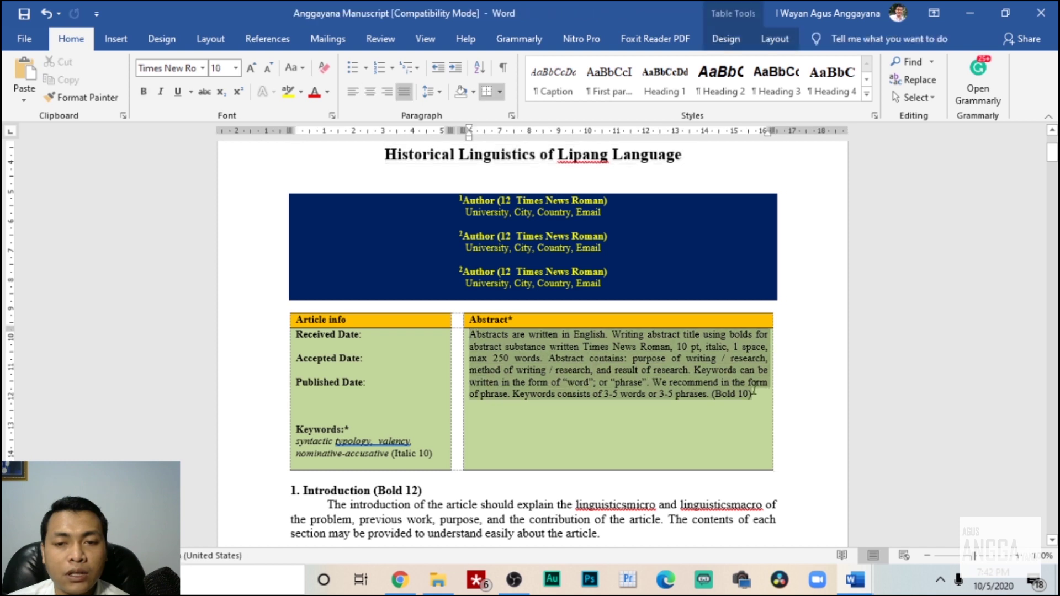
{"action": "right_click", "coordinate": [658, 341]}
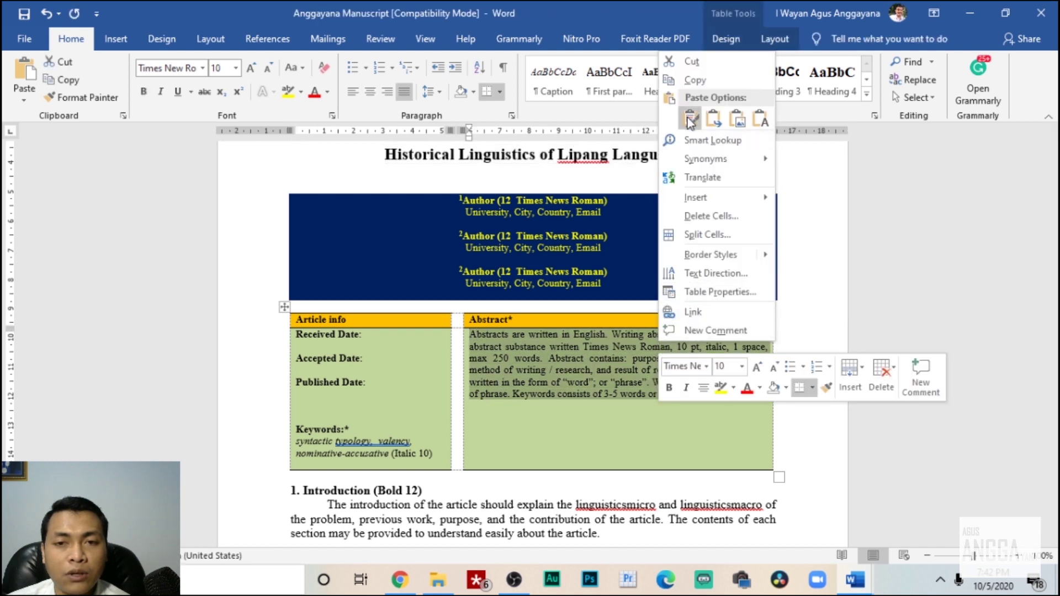
{"action": "left_click", "coordinate": [686, 81]}
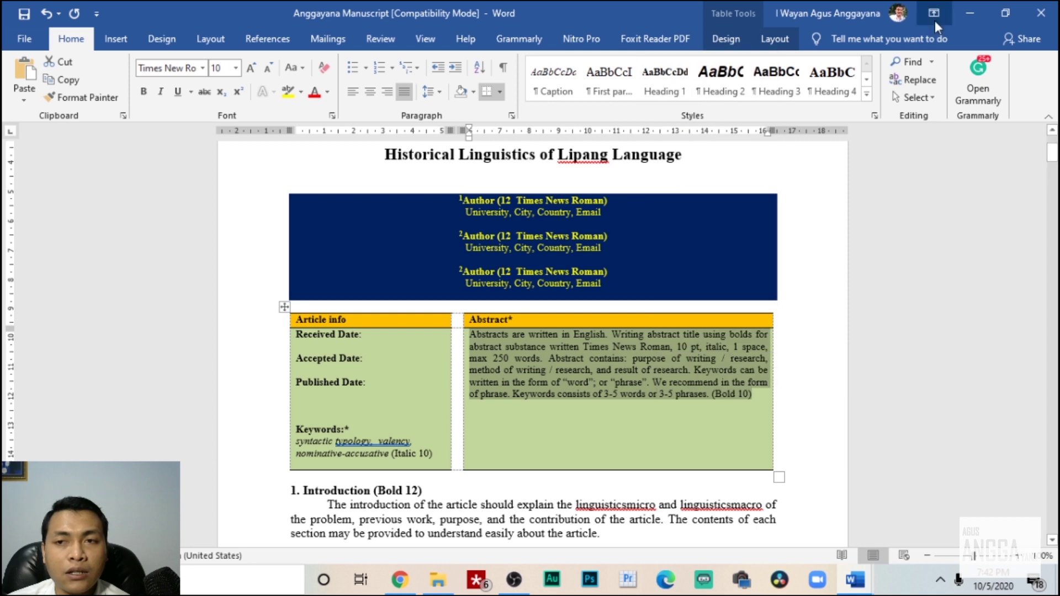
Return to the metadata form in the browser and paste the abstract as plain text into the first Abstract editor.
{"action": "left_click", "coordinate": [972, 11]}
{"action": "right_click", "coordinate": [430, 285]}
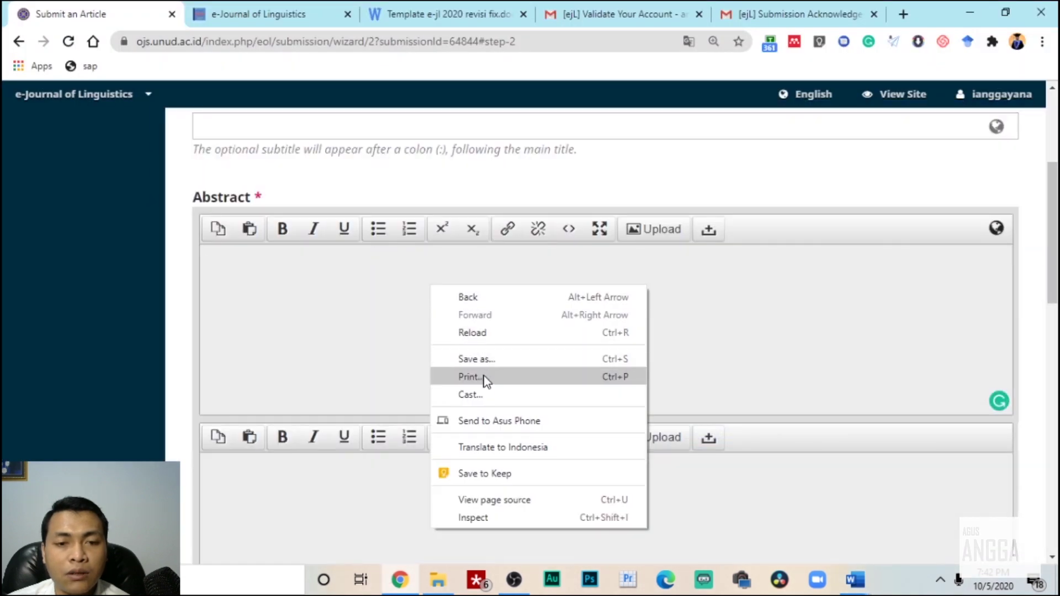
{"action": "right_click", "coordinate": [354, 276]}
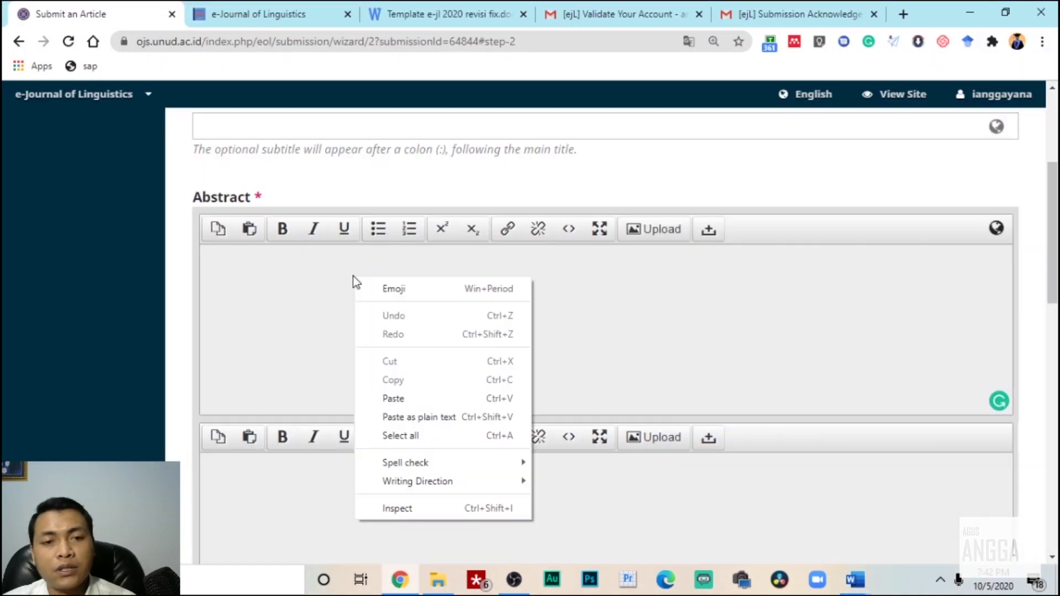
{"action": "left_click", "coordinate": [410, 417]}
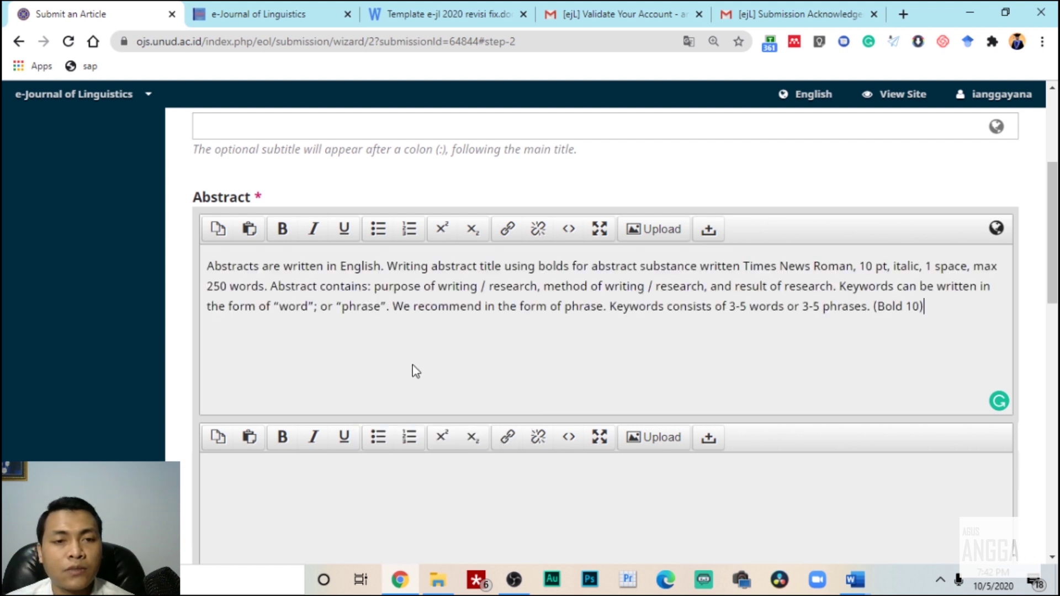
Examine the contributor list and the Source, Rights and Languages fields of the metadata form.
{"action": "scroll", "coordinate": [419, 337], "scroll_direction": "down", "scroll_amount": 3}
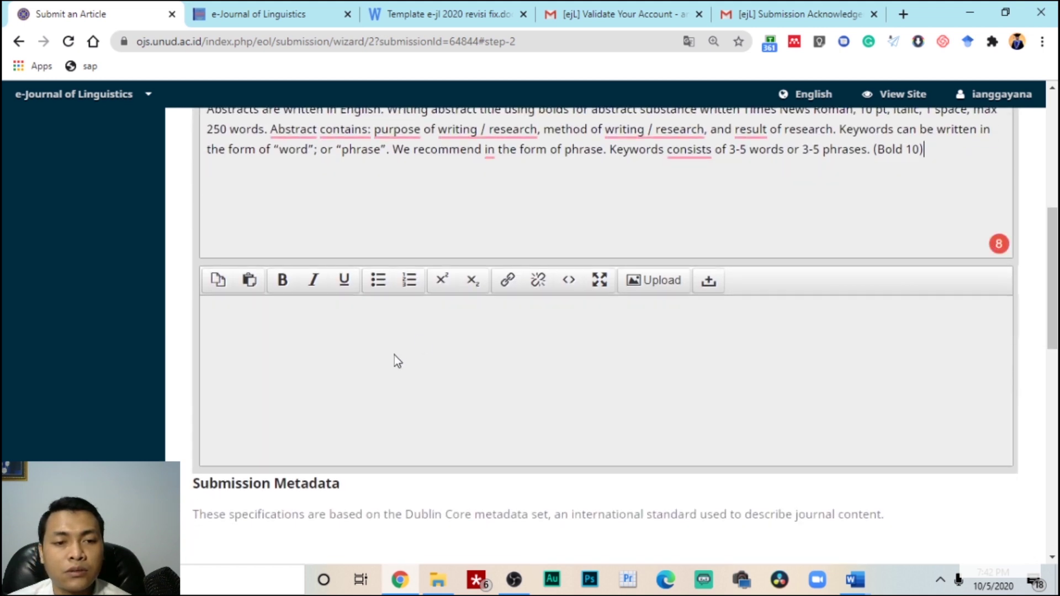
{"action": "scroll", "coordinate": [396, 359], "scroll_direction": "down", "scroll_amount": 3}
{"action": "left_click", "coordinate": [266, 436]}
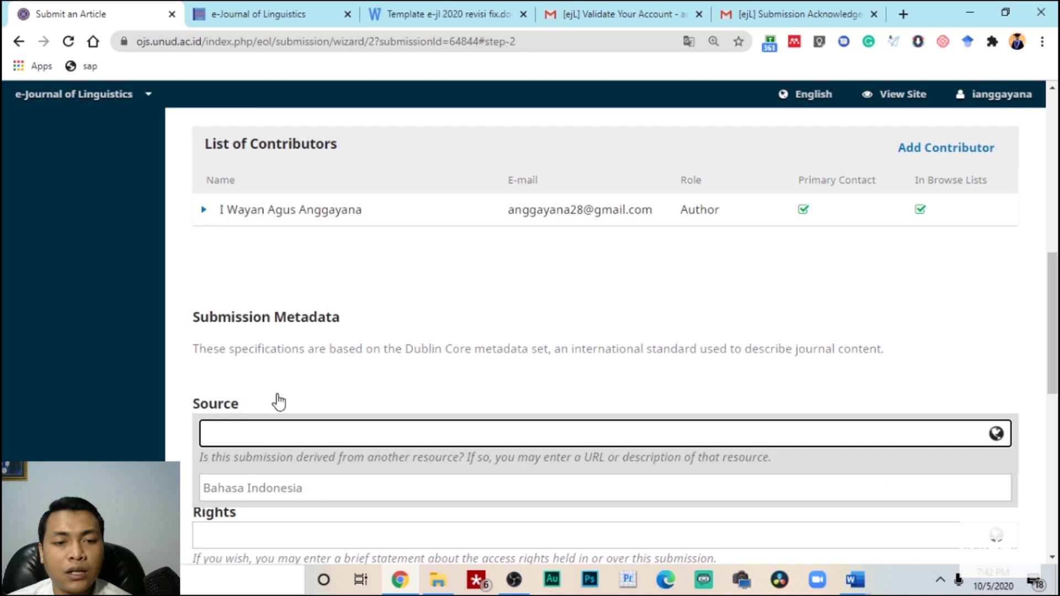
{"action": "left_click", "coordinate": [290, 374]}
{"action": "scroll", "coordinate": [290, 374], "scroll_direction": "down", "scroll_amount": 3}
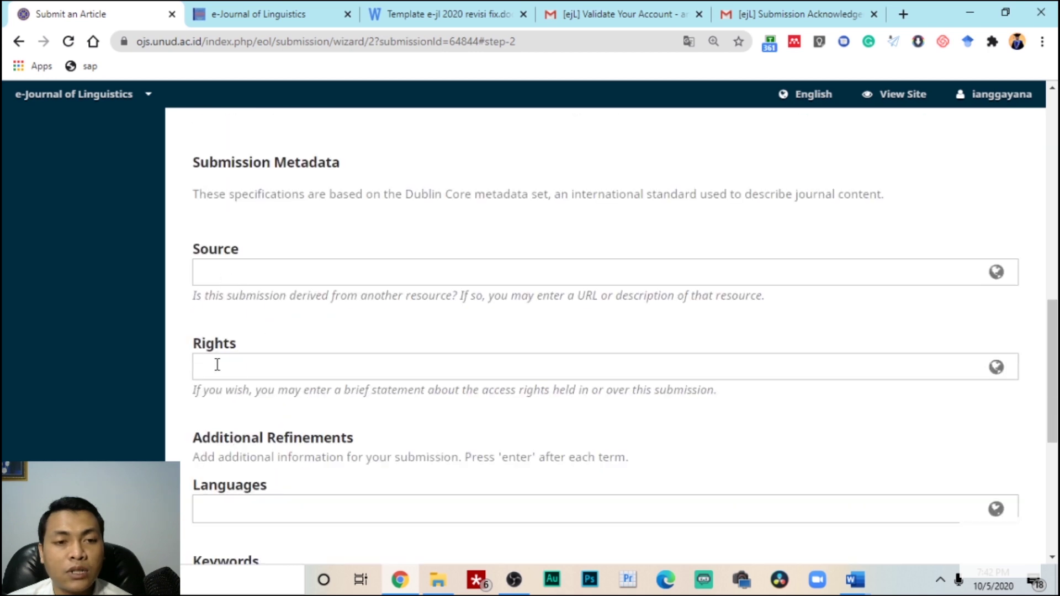
{"action": "scroll", "coordinate": [260, 371], "scroll_direction": "down", "scroll_amount": 1}
{"action": "scroll", "coordinate": [276, 425], "scroll_direction": "down", "scroll_amount": 2}
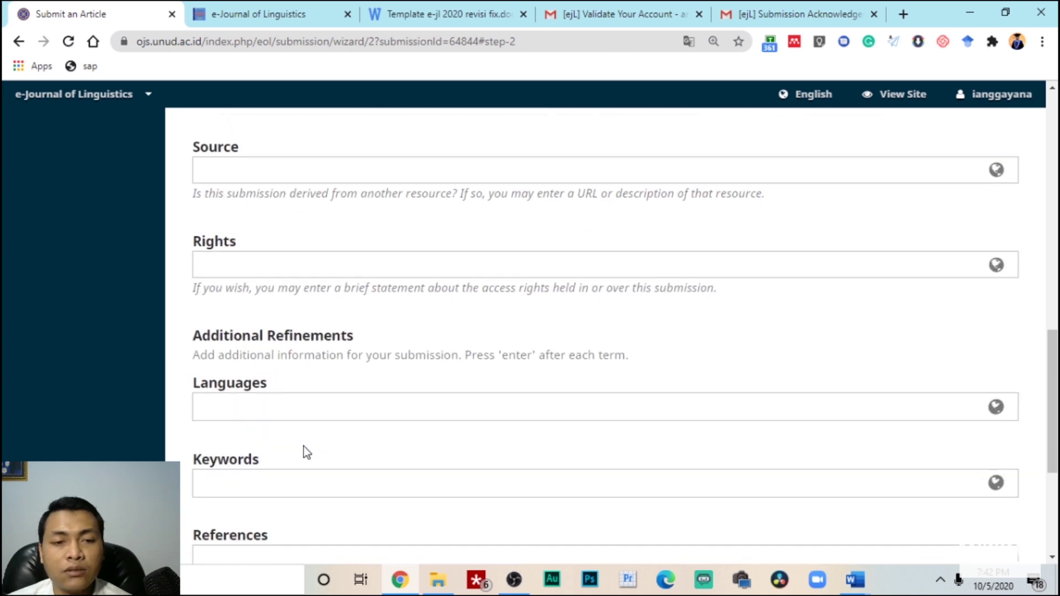
Copy the keywords "syntactic typology, valency, nominative-accusative (Italic 10)" from the manuscript in Word.
{"action": "left_click", "coordinate": [262, 355]}
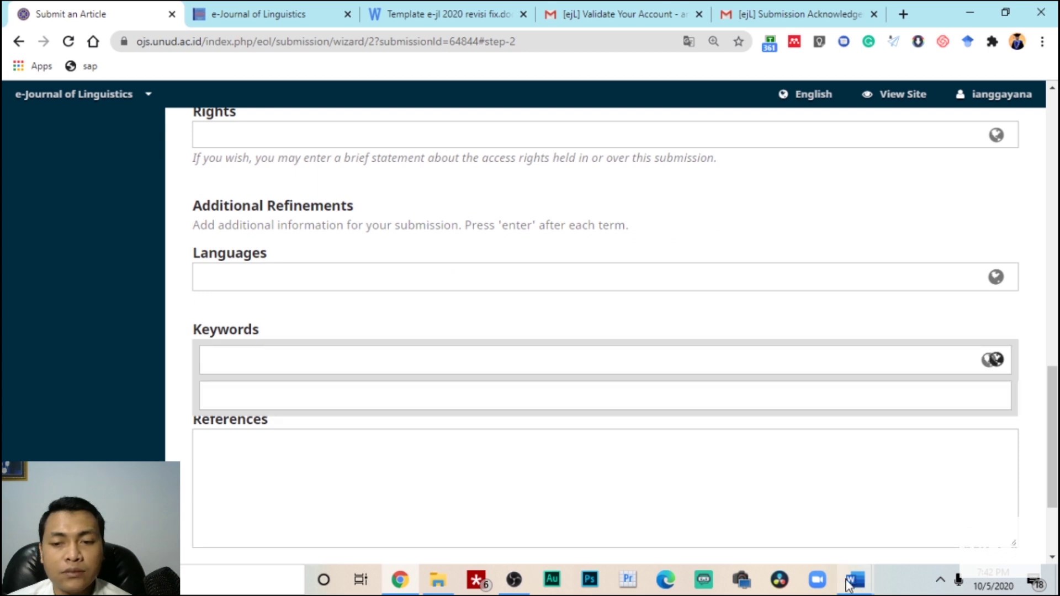
{"action": "key", "text": "alt+Tab"}
{"action": "scroll", "coordinate": [497, 381], "scroll_direction": "down", "scroll_amount": 2}
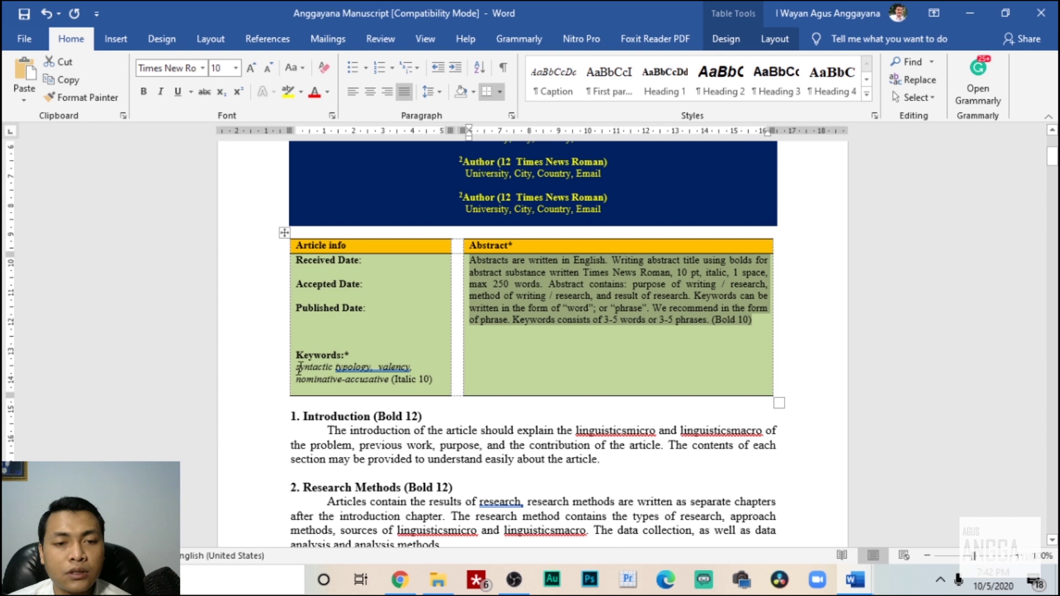
{"action": "left_click_drag", "start_coordinate": [298, 366], "coordinate": [409, 382]}
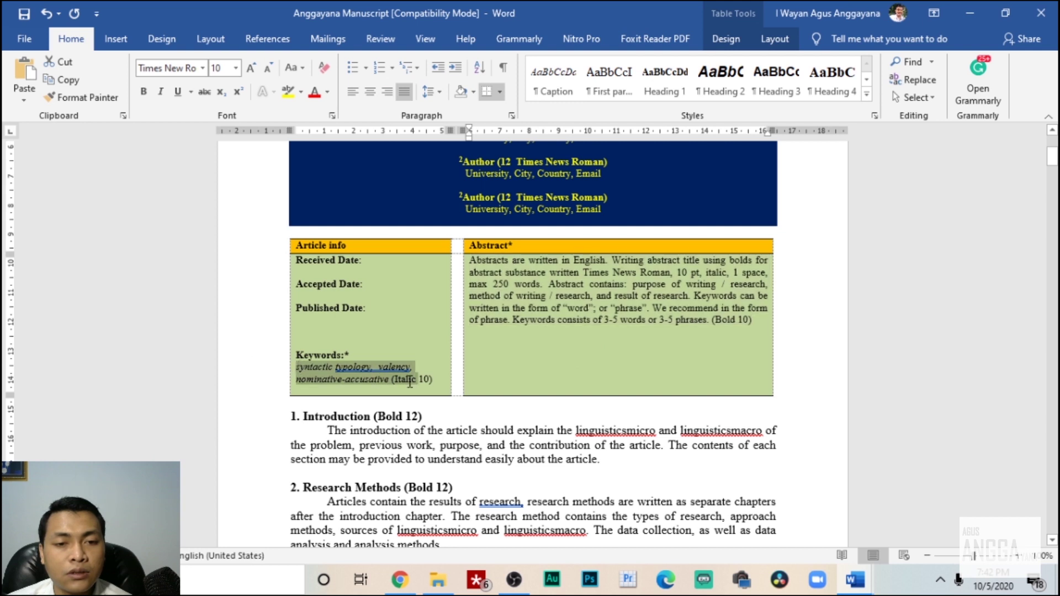
{"action": "right_click", "coordinate": [382, 369]}
{"action": "key", "text": "Escape"}
{"action": "left_click_drag", "start_coordinate": [298, 369], "coordinate": [425, 377]}
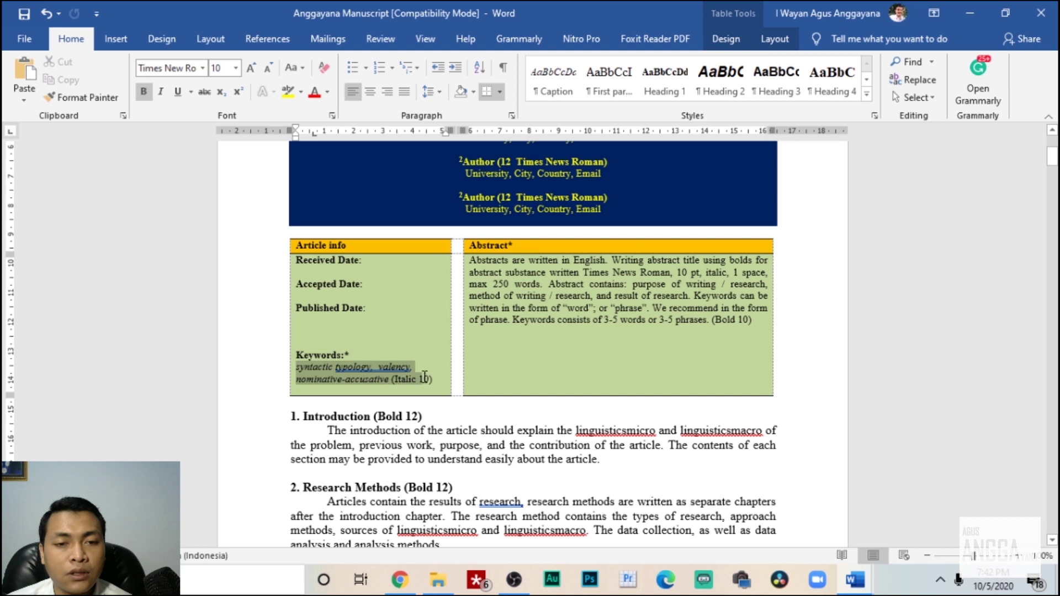
{"action": "right_click", "coordinate": [399, 370]}
{"action": "left_click", "coordinate": [473, 113]}
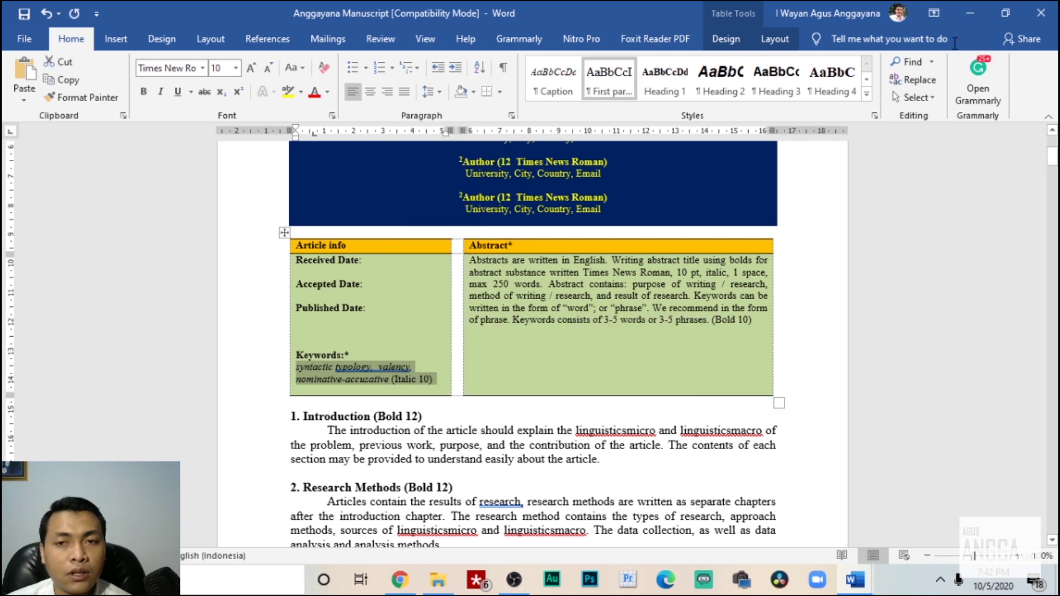
Return to the metadata form in the browser and add the copied keywords as a plain-text entry in Keywords.
{"action": "left_click", "coordinate": [970, 13]}
{"action": "right_click", "coordinate": [231, 358]}
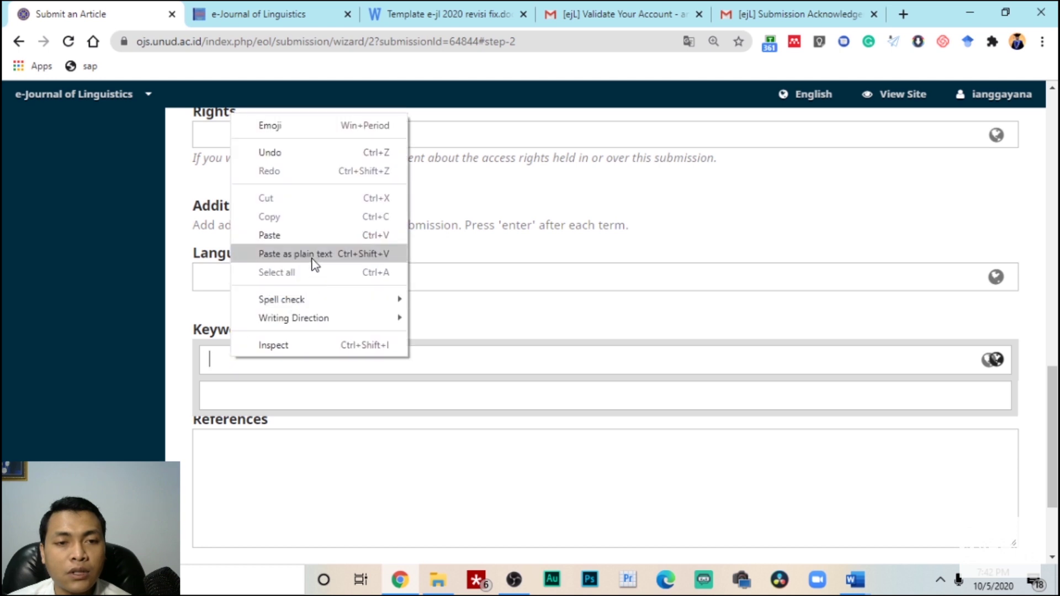
{"action": "left_click", "coordinate": [312, 258]}
{"action": "key", "text": "Return"}
Look for the reference list in the Word manuscript for the References field, and return to the metadata form.
{"action": "scroll", "coordinate": [275, 469], "scroll_direction": "down", "scroll_amount": 1}
{"action": "left_click", "coordinate": [274, 425]}
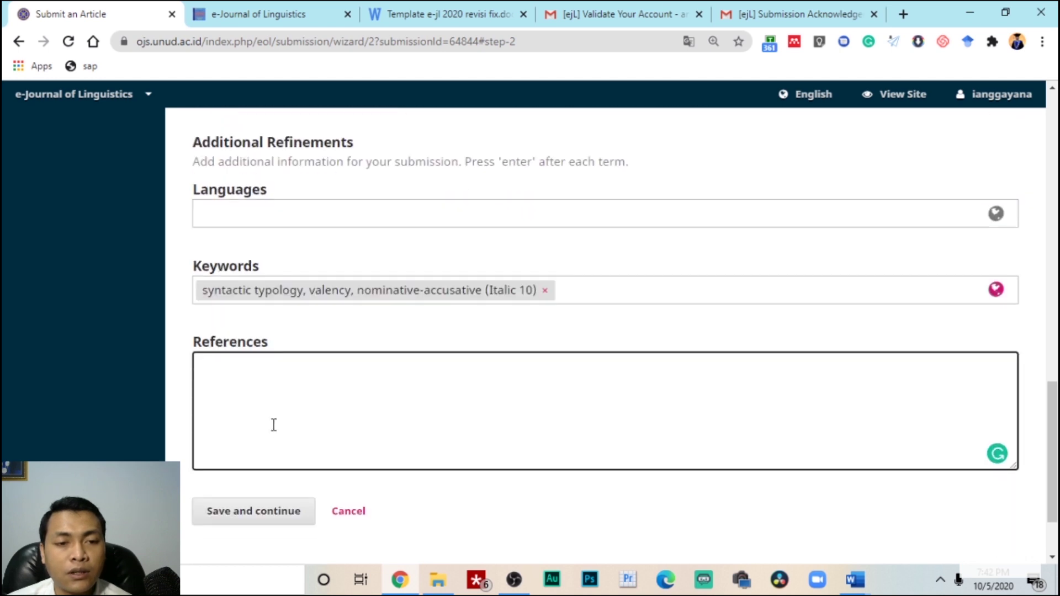
{"action": "mouse_move", "coordinate": [855, 580]}
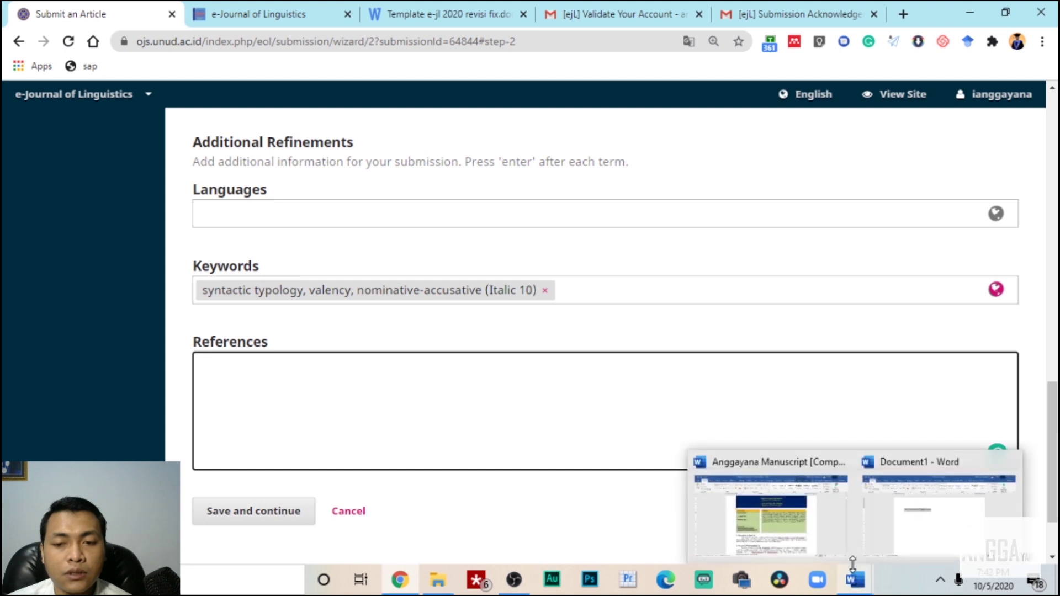
{"action": "left_click", "coordinate": [740, 508]}
{"action": "scroll", "coordinate": [870, 369], "scroll_direction": "down", "scroll_amount": 4}
{"action": "left_click_drag", "start_coordinate": [1051, 188], "coordinate": [1051, 296]}
{"action": "scroll", "coordinate": [870, 400], "scroll_direction": "down", "scroll_amount": 3}
{"action": "scroll", "coordinate": [878, 401], "scroll_direction": "down", "scroll_amount": 3}
{"action": "scroll", "coordinate": [546, 414], "scroll_direction": "down", "scroll_amount": 1}
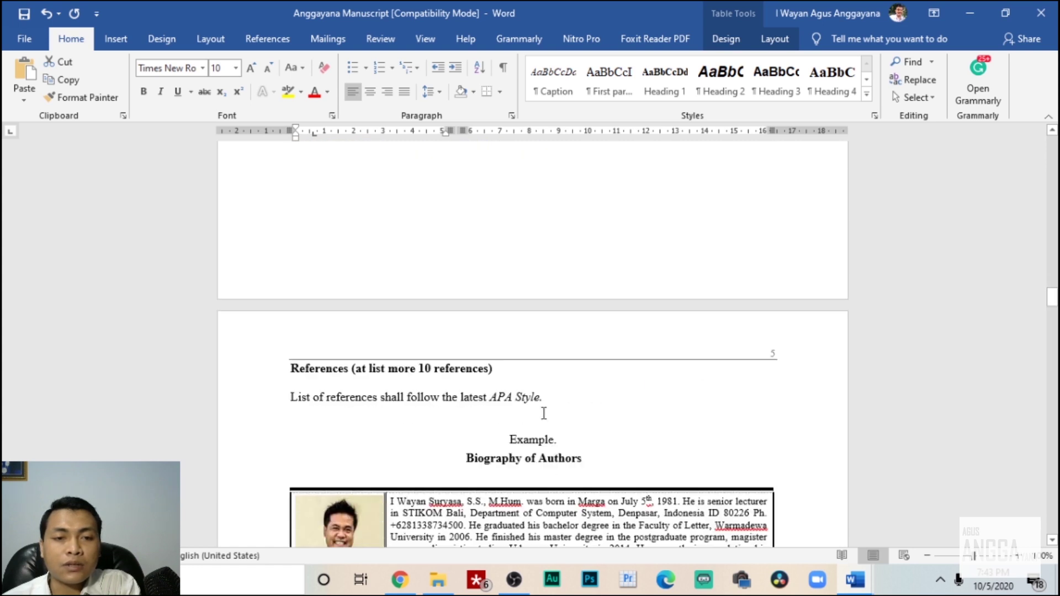
{"action": "scroll", "coordinate": [551, 419], "scroll_direction": "up", "scroll_amount": 10}
{"action": "scroll", "coordinate": [547, 414], "scroll_direction": "down", "scroll_amount": 15}
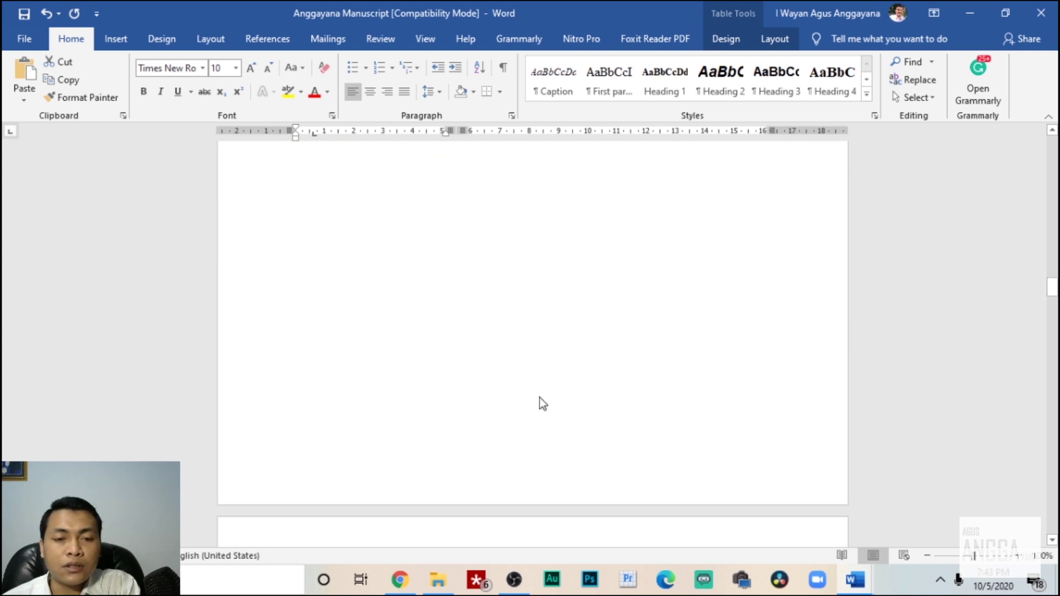
{"action": "scroll", "coordinate": [421, 230], "scroll_direction": "up", "scroll_amount": 6}
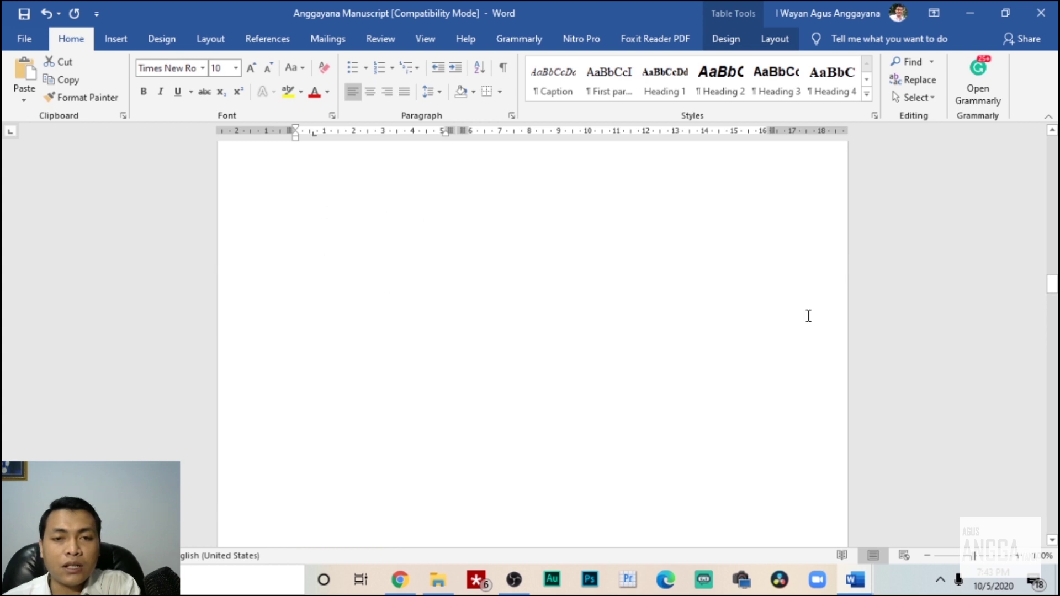
{"action": "left_click", "coordinate": [961, 2]}
Try to save and continue with the References field left empty, but choose to stay on the page.
{"action": "left_click", "coordinate": [289, 374]}
{"action": "right_click", "coordinate": [312, 391]}
{"action": "left_click", "coordinate": [264, 406]}
{"action": "left_click", "coordinate": [264, 518]}
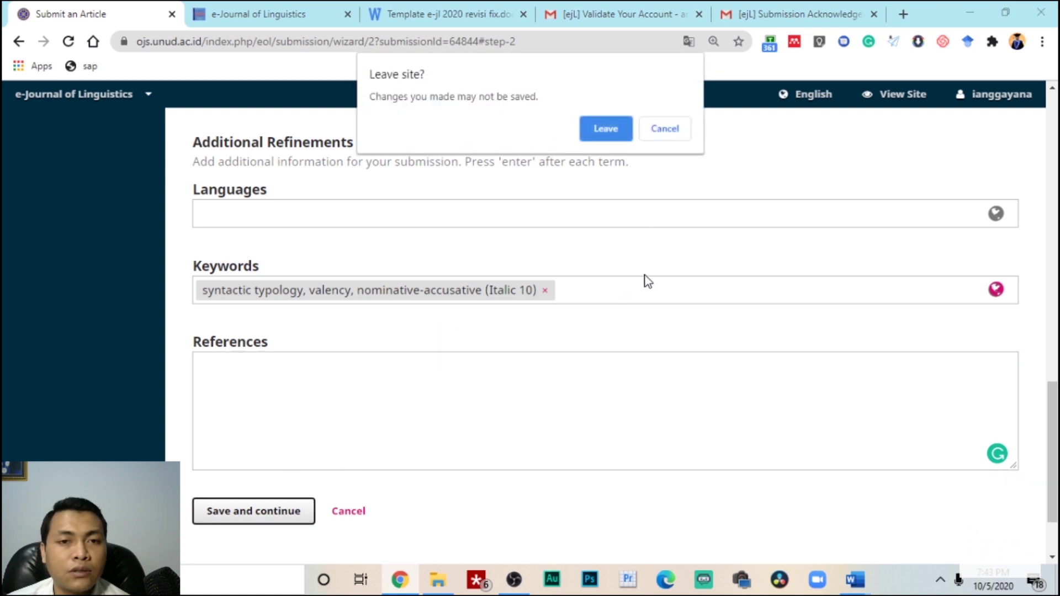
{"action": "left_click", "coordinate": [665, 129]}
Review the completed metadata form, save and continue, and agree to leave the page.
{"action": "scroll", "coordinate": [741, 260], "scroll_direction": "up", "scroll_amount": 15}
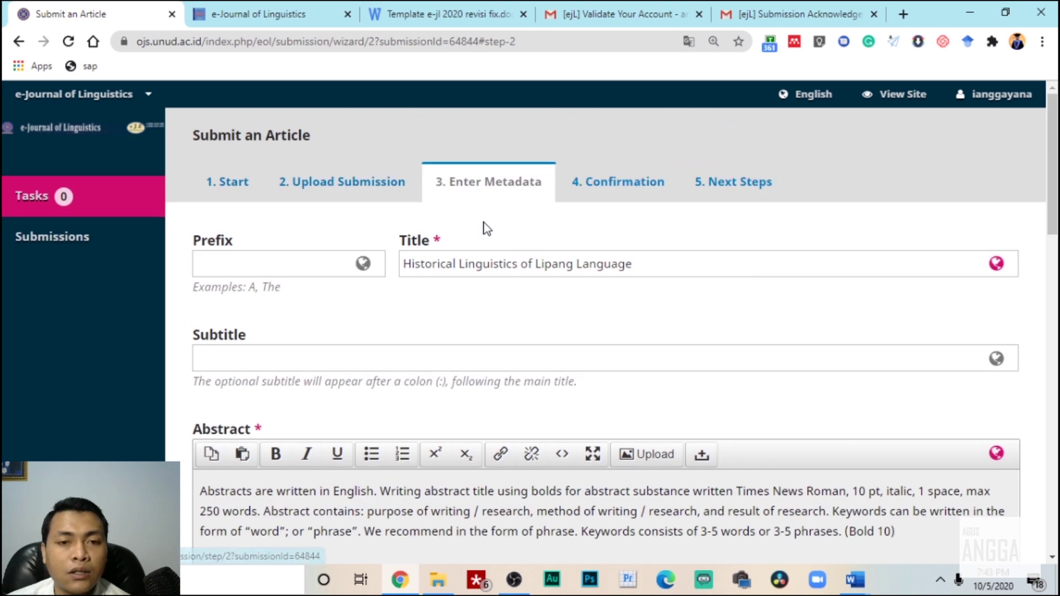
{"action": "scroll", "coordinate": [484, 260], "scroll_direction": "down", "scroll_amount": 8}
{"action": "scroll", "coordinate": [462, 271], "scroll_direction": "down", "scroll_amount": 11}
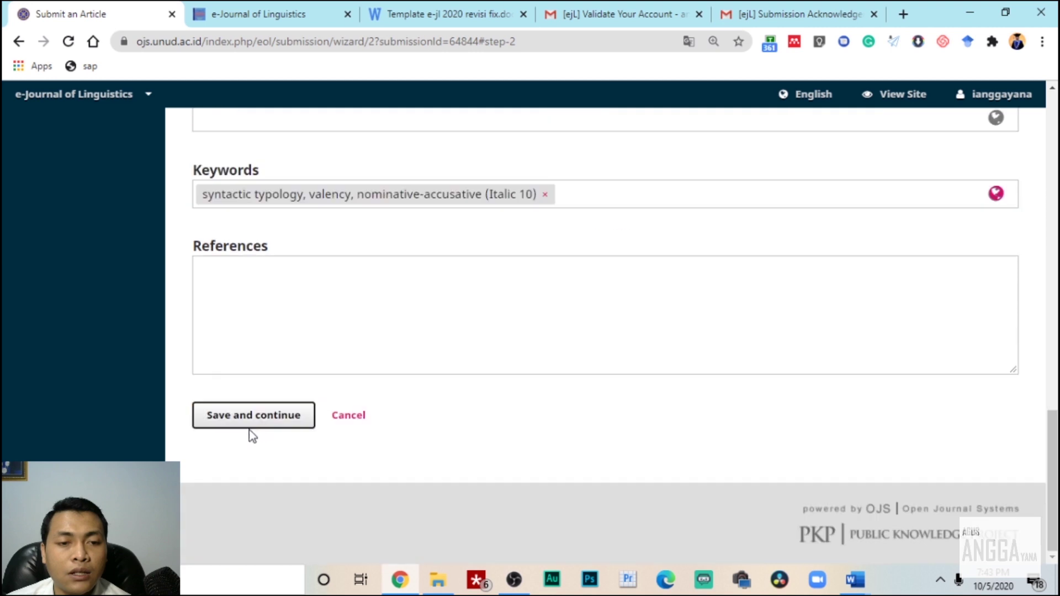
{"action": "left_click", "coordinate": [239, 425]}
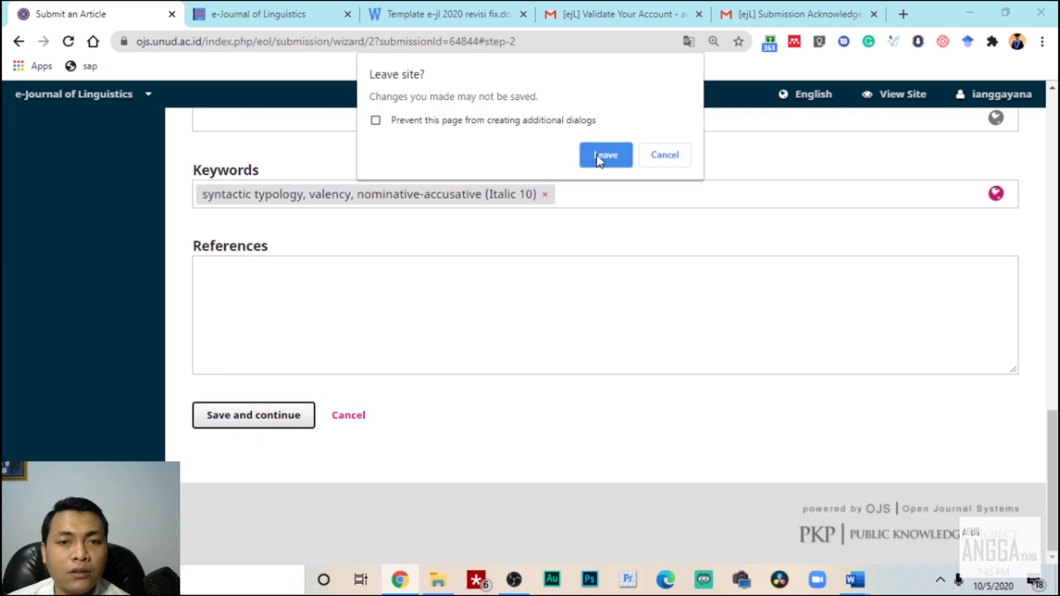
{"action": "left_click", "coordinate": [599, 160]}
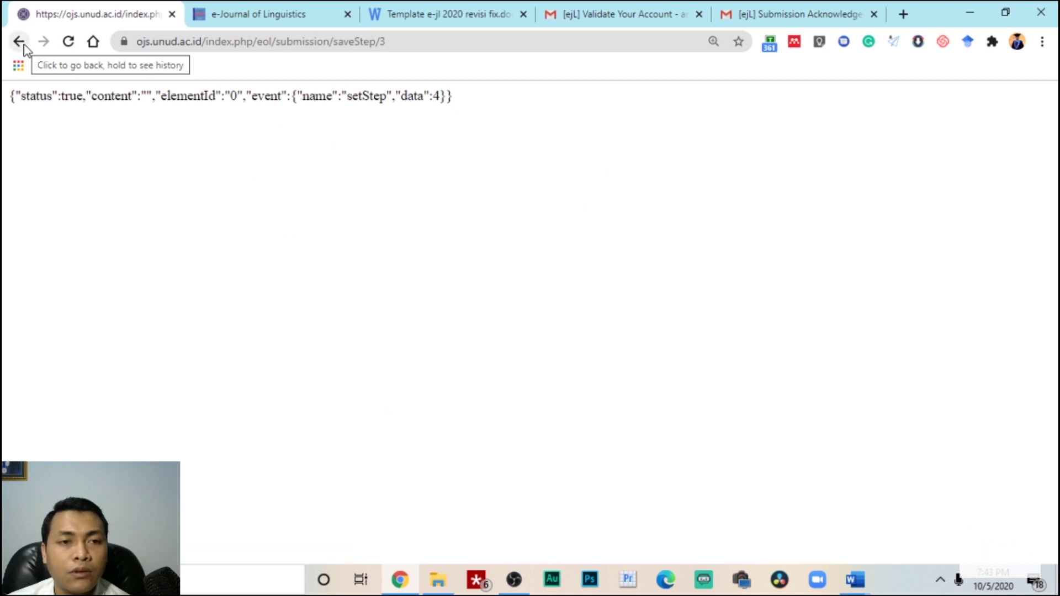
Go back to the submission wizard, dismiss the file upload dialog, and reopen the metadata stage.
{"action": "left_click", "coordinate": [69, 42]}
{"action": "left_click", "coordinate": [571, 159]}
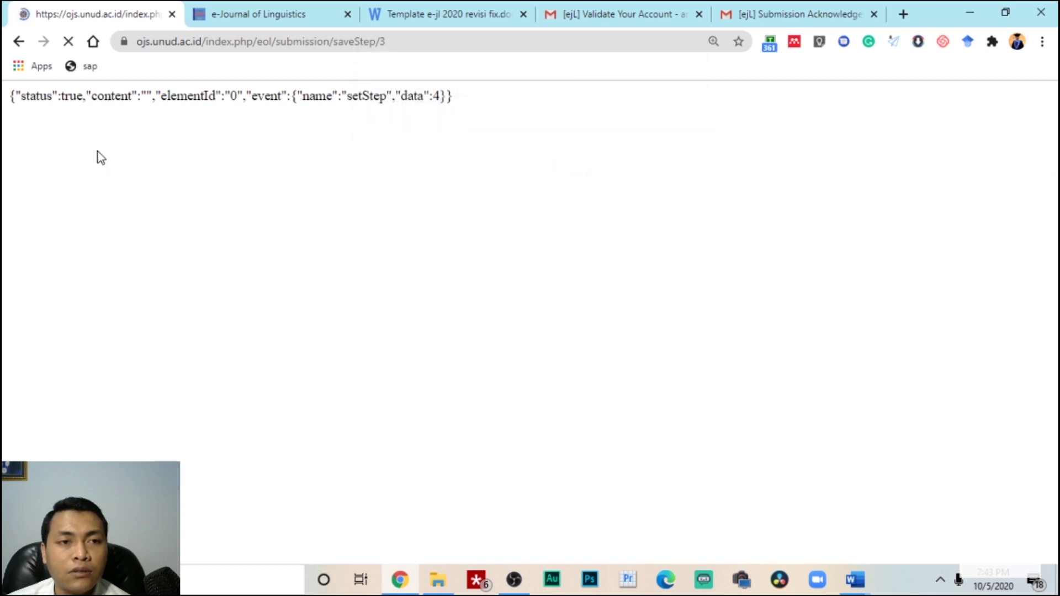
{"action": "left_click", "coordinate": [17, 43]}
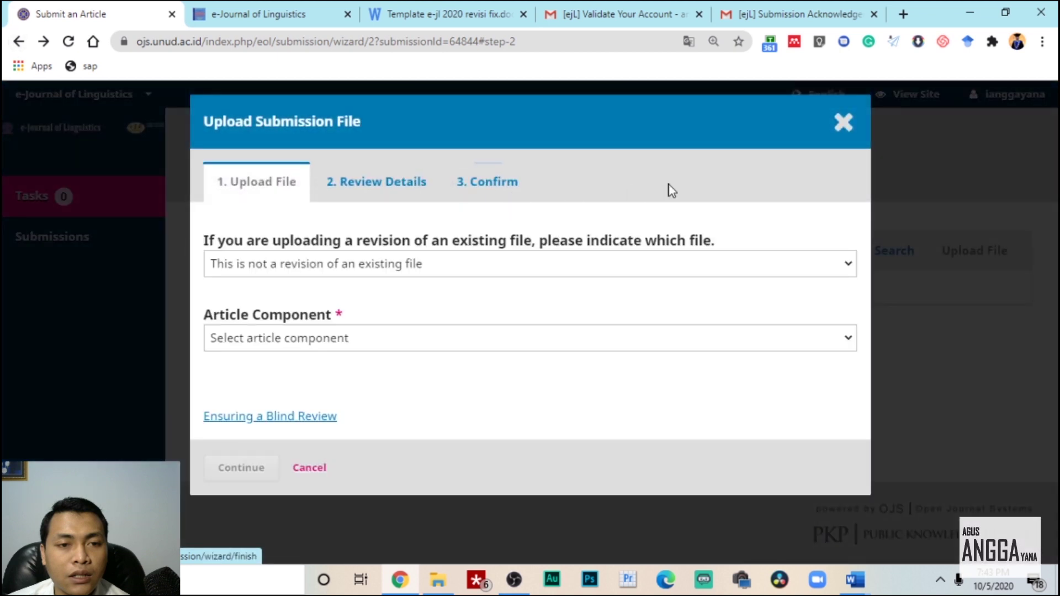
{"action": "left_click", "coordinate": [843, 122]}
{"action": "left_click", "coordinate": [488, 182]}
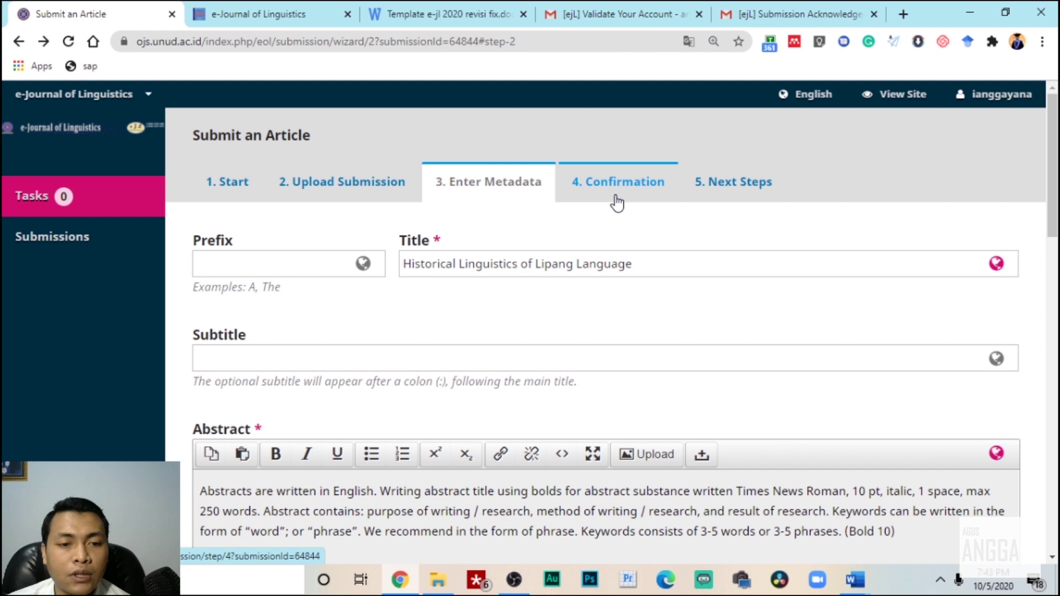
Review the article's metadata form from the title and abstract down to keywords and references, and open the Confirmation stage.
{"action": "scroll", "coordinate": [640, 298], "scroll_direction": "down", "scroll_amount": 4}
{"action": "left_click_drag", "start_coordinate": [266, 279], "coordinate": [386, 303]}
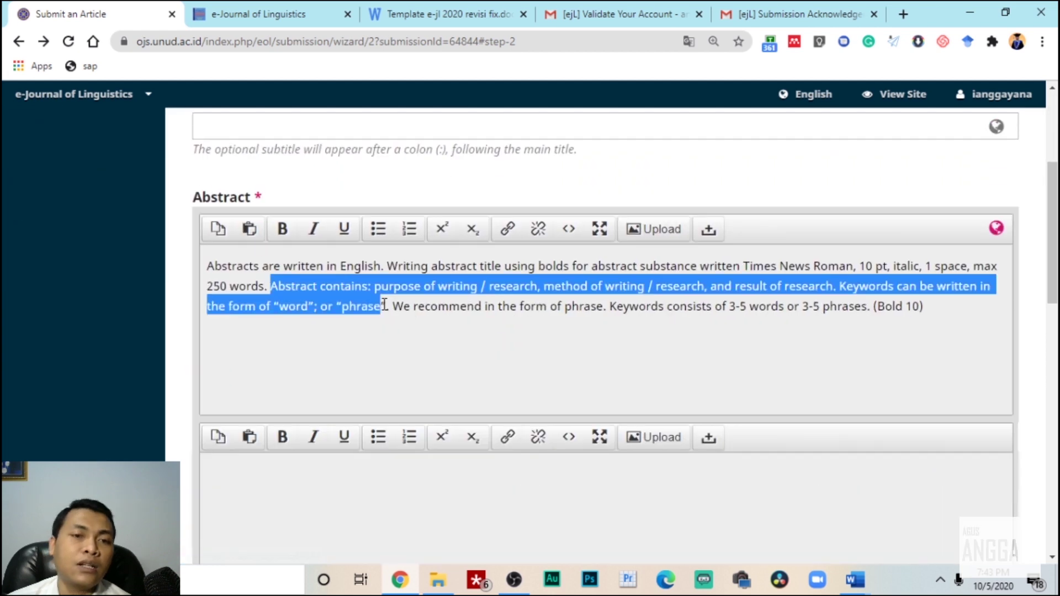
{"action": "left_click", "coordinate": [386, 303]}
{"action": "scroll", "coordinate": [381, 302], "scroll_direction": "down", "scroll_amount": 4}
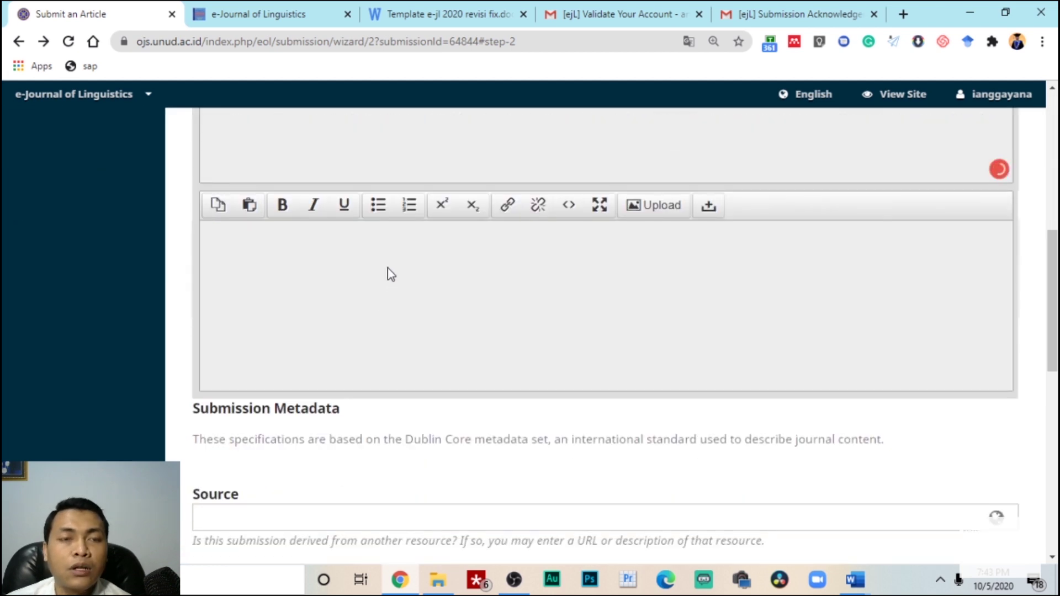
{"action": "scroll", "coordinate": [388, 268], "scroll_direction": "down", "scroll_amount": 1}
{"action": "scroll", "coordinate": [387, 267], "scroll_direction": "down", "scroll_amount": 3}
{"action": "scroll", "coordinate": [390, 276], "scroll_direction": "down", "scroll_amount": 3}
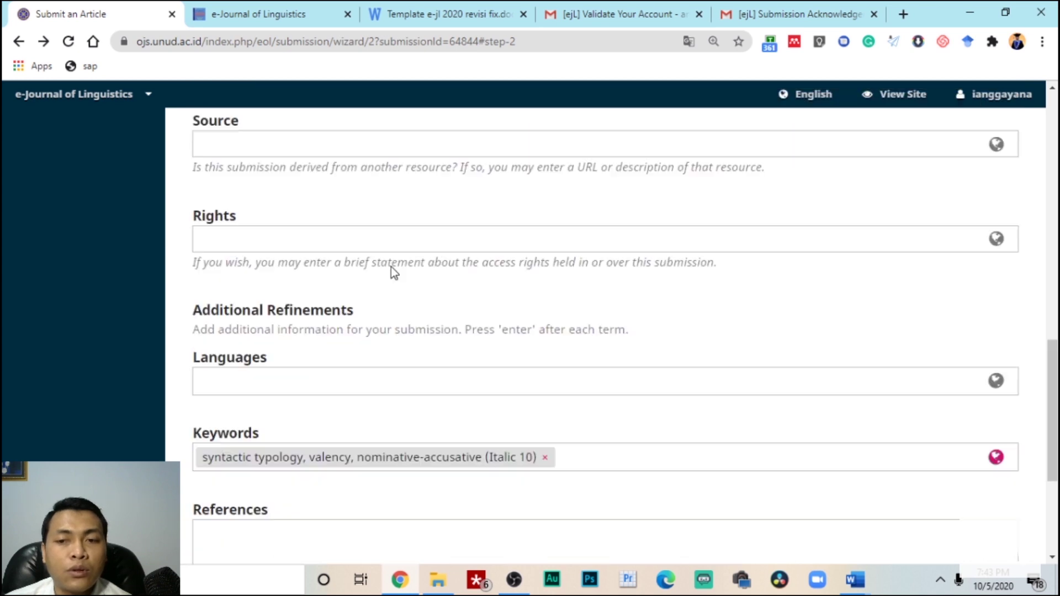
{"action": "scroll", "coordinate": [391, 267], "scroll_direction": "up", "scroll_amount": 9}
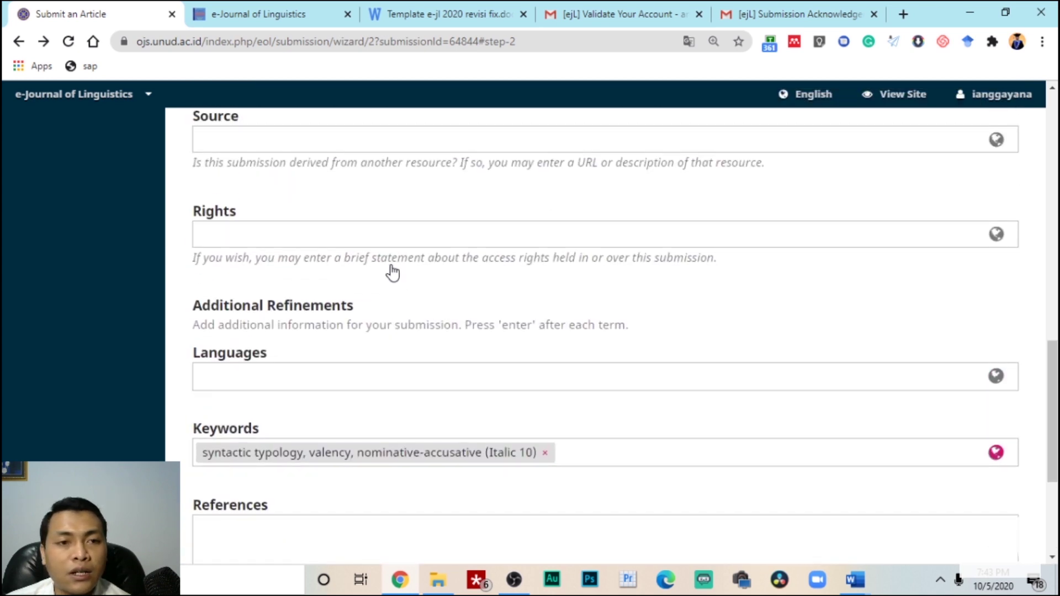
{"action": "scroll", "coordinate": [392, 272], "scroll_direction": "up", "scroll_amount": 2}
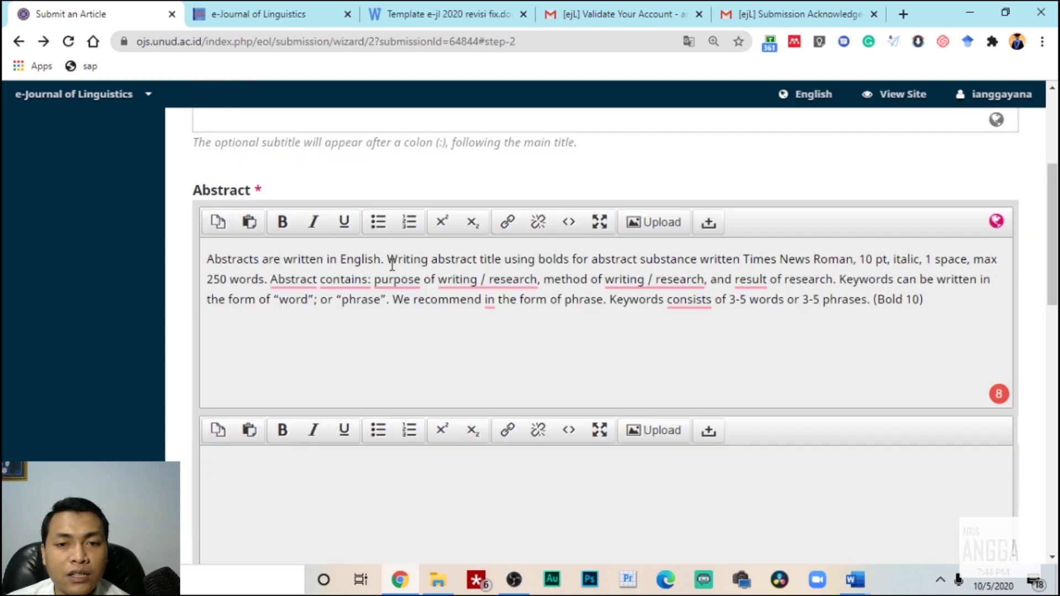
{"action": "scroll", "coordinate": [391, 276], "scroll_direction": "down", "scroll_amount": 11}
{"action": "scroll", "coordinate": [390, 278], "scroll_direction": "down", "scroll_amount": 3}
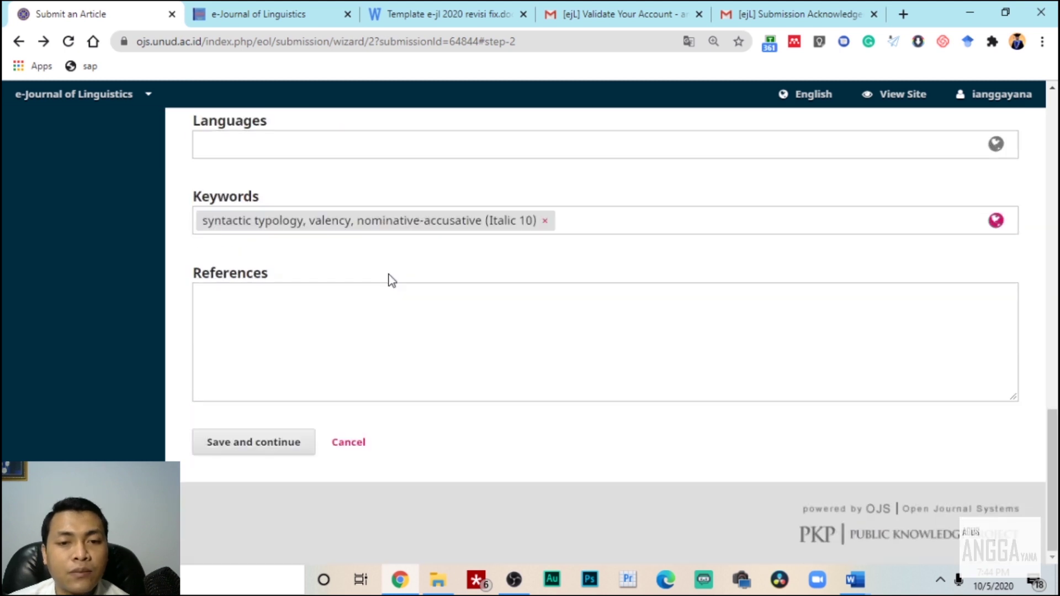
{"action": "scroll", "coordinate": [386, 276], "scroll_direction": "up", "scroll_amount": 15}
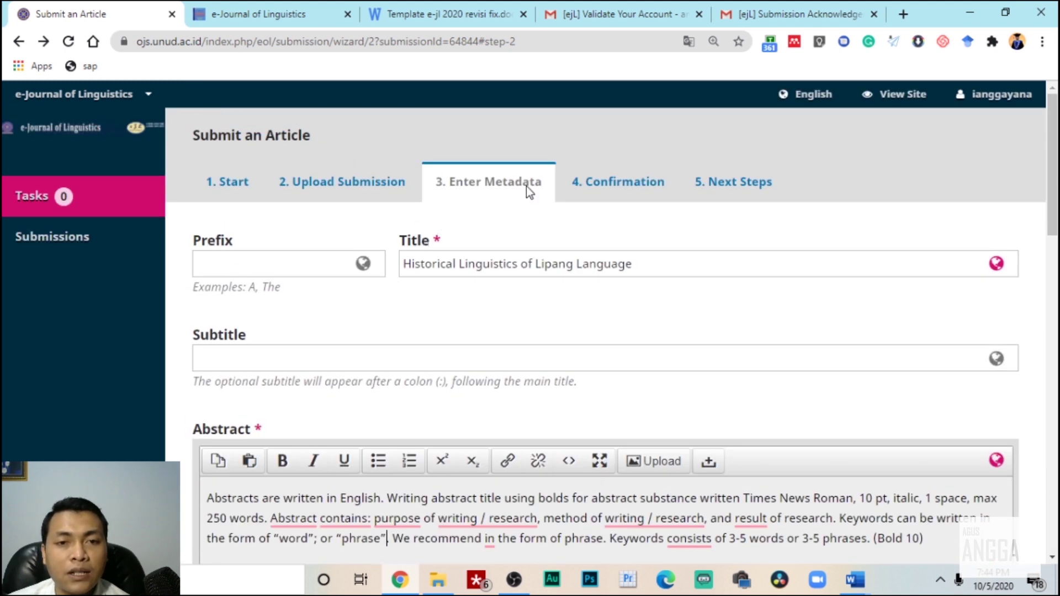
{"action": "left_click", "coordinate": [613, 180]}
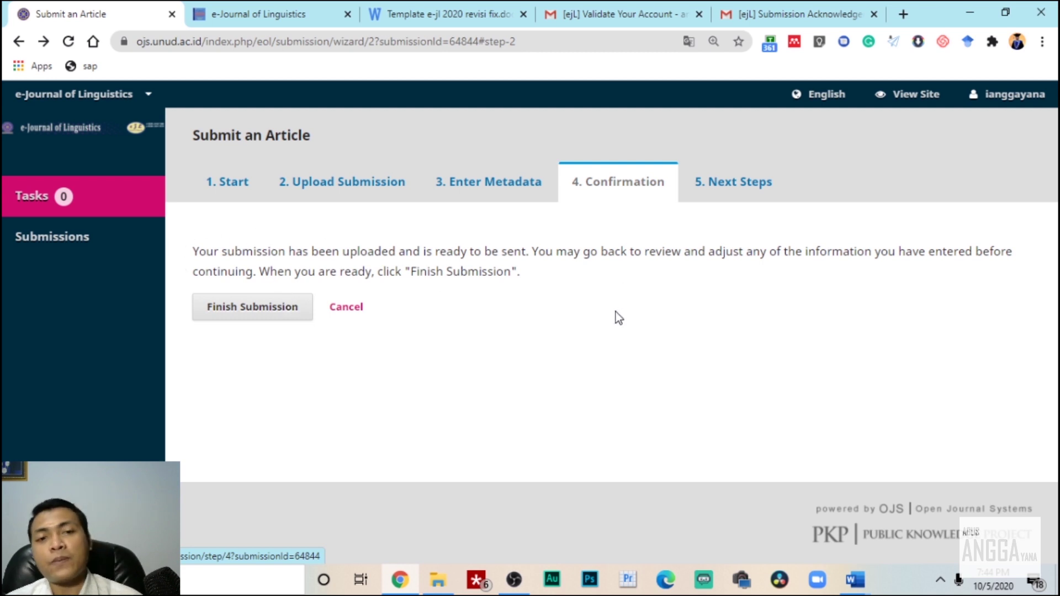
Leave the submission wizard without finishing and open the list of authored submissions.
{"action": "left_click", "coordinate": [113, 231]}
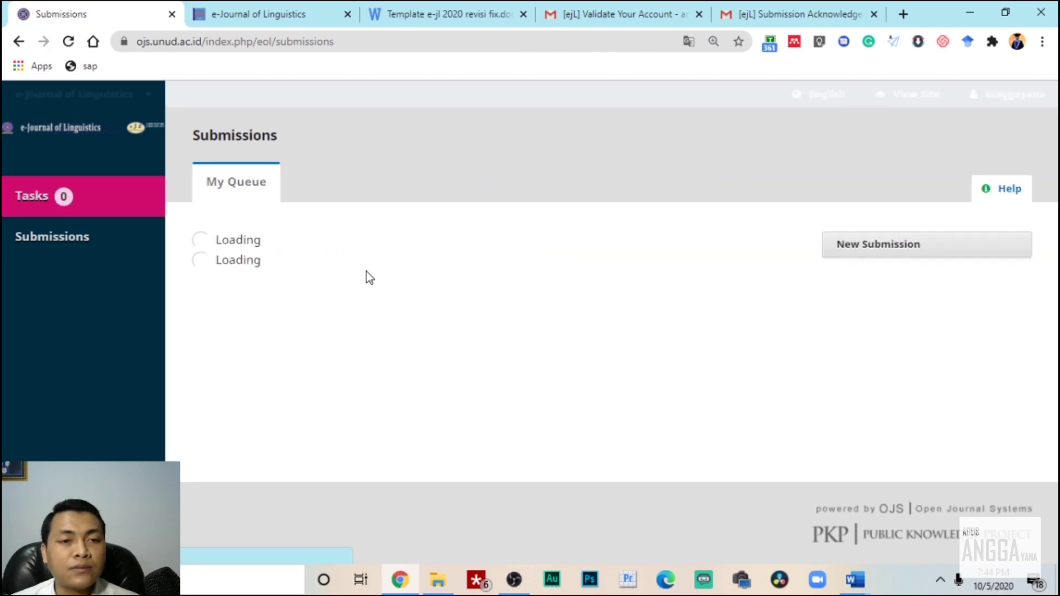
{"action": "left_click", "coordinate": [71, 243]}
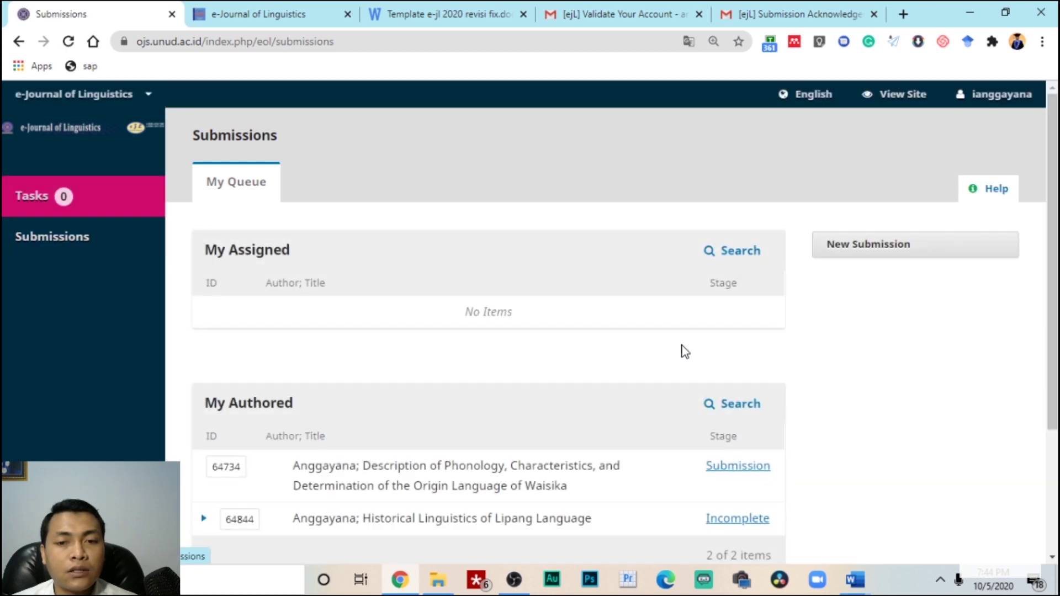
{"action": "scroll", "coordinate": [723, 353], "scroll_direction": "down", "scroll_amount": 1}
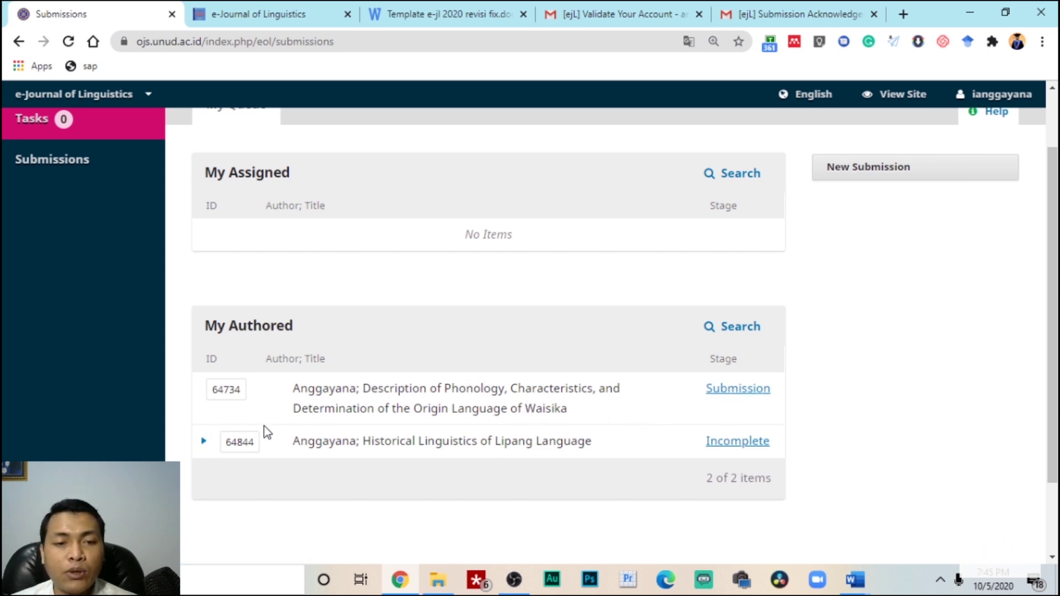
Delete the incomplete submission "Historical Linguistics of Lipang Language" from the authored list and confirm the deletion.
{"action": "left_click", "coordinate": [204, 442]}
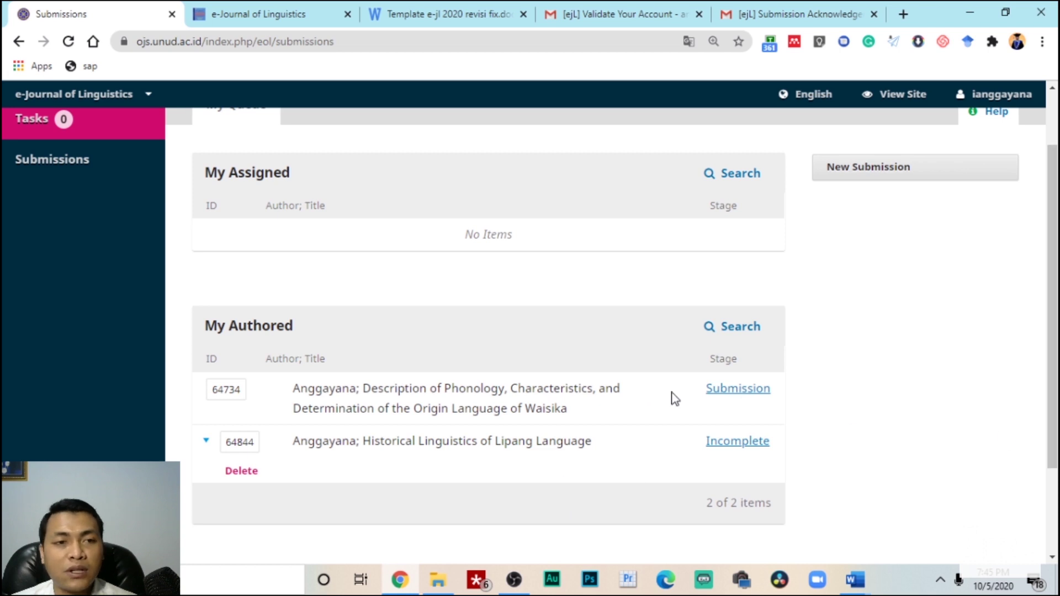
{"action": "scroll", "coordinate": [766, 380], "scroll_direction": "up", "scroll_amount": 2}
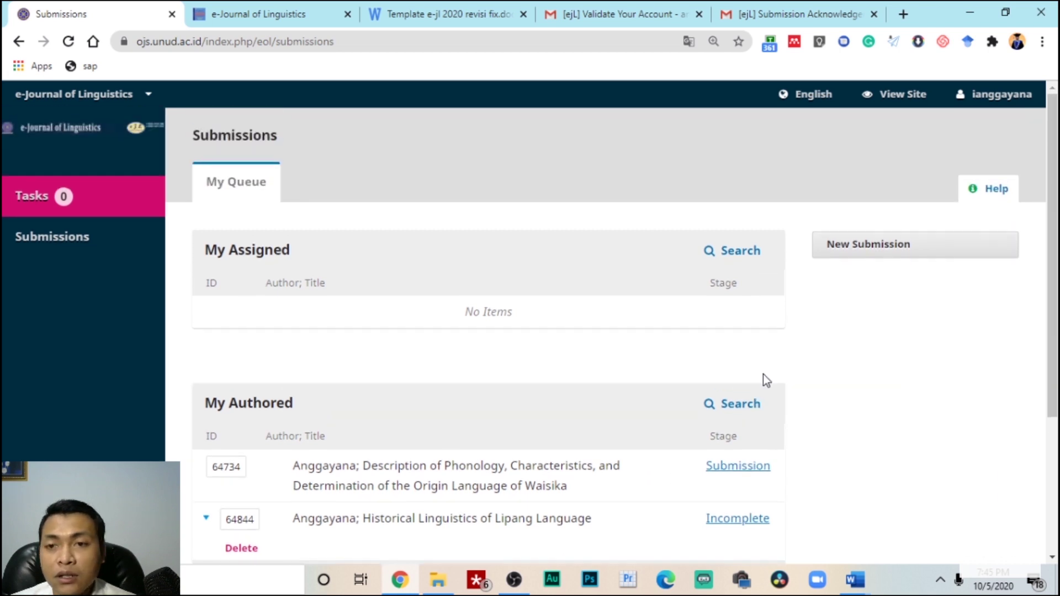
{"action": "scroll", "coordinate": [737, 360], "scroll_direction": "down", "scroll_amount": 3}
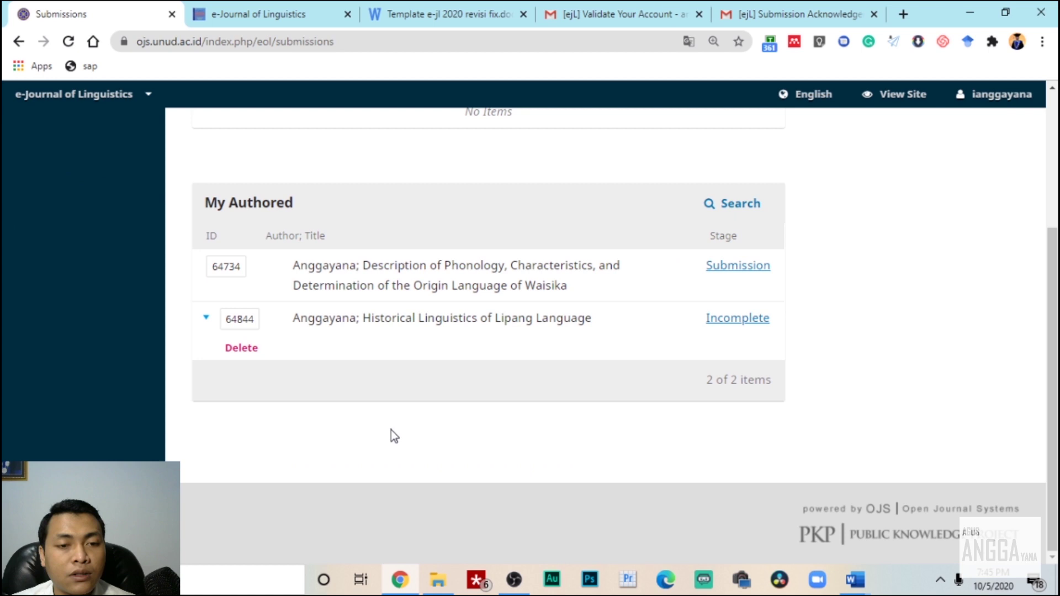
{"action": "left_click", "coordinate": [246, 348]}
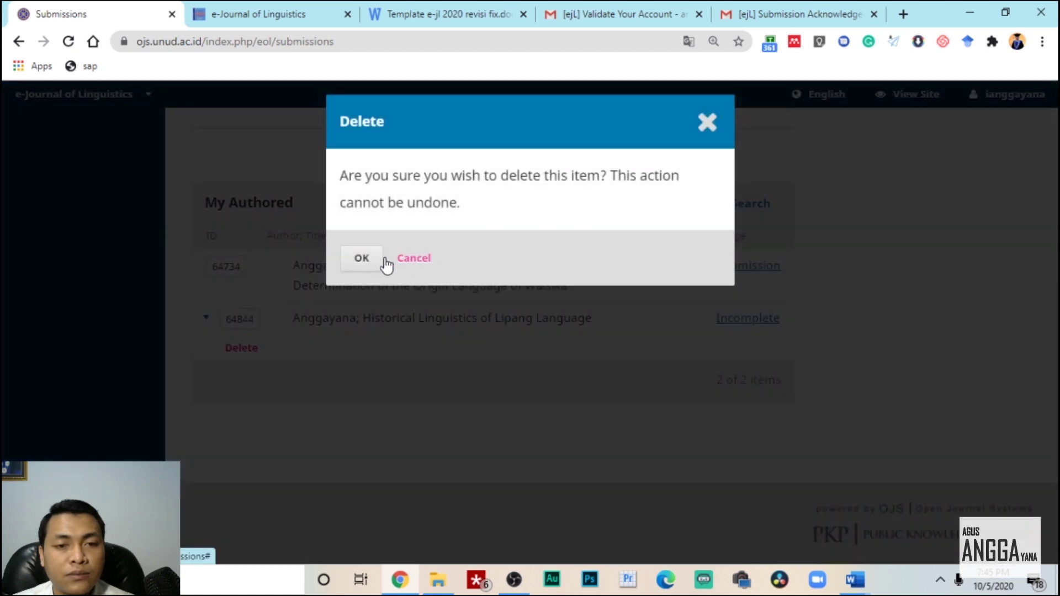
{"action": "left_click", "coordinate": [383, 261]}
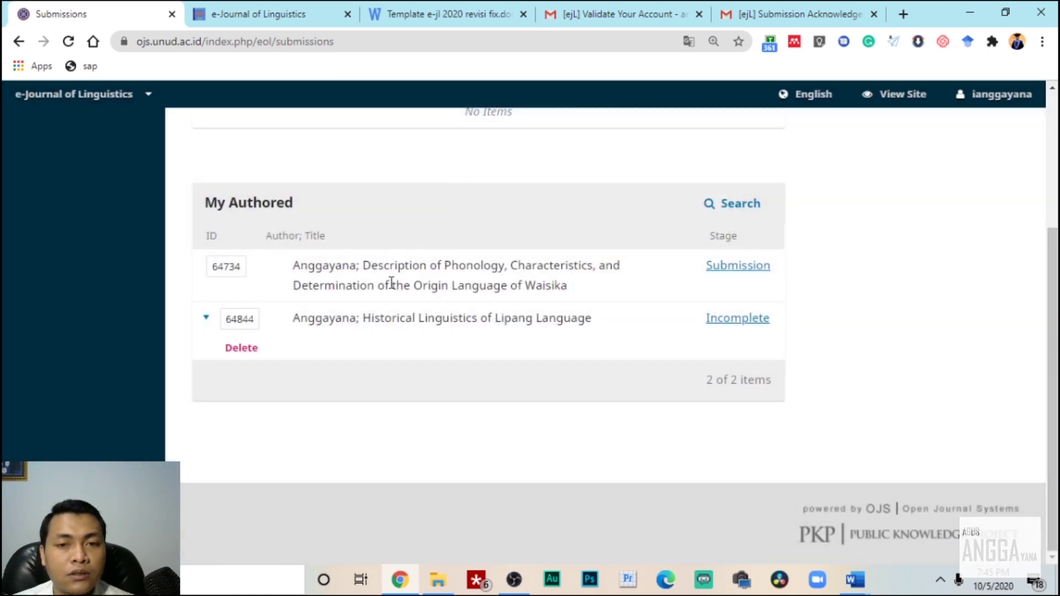
{"action": "left_click", "coordinate": [241, 349]}
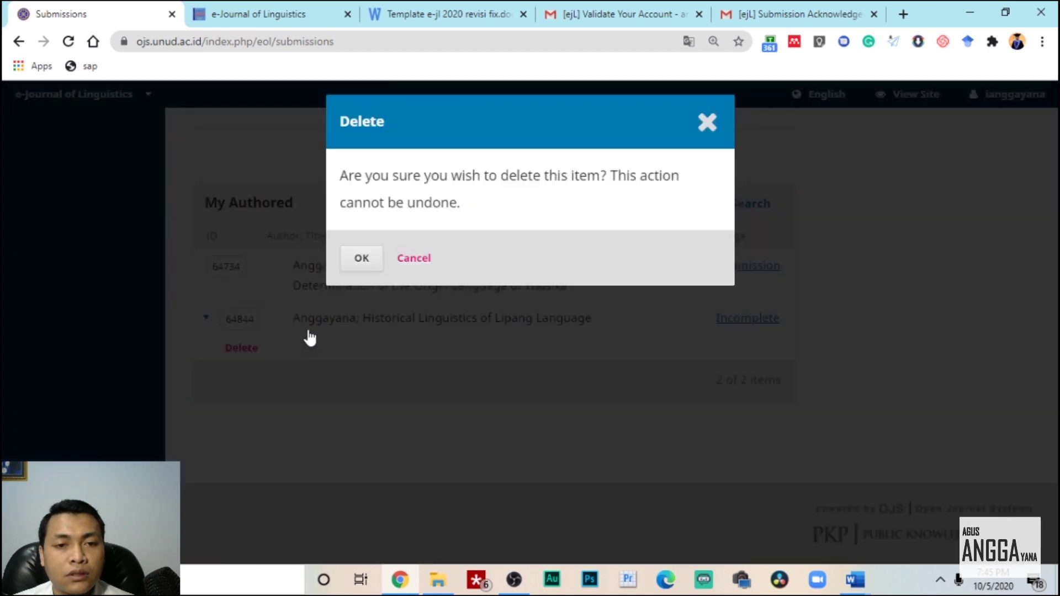
{"action": "left_click", "coordinate": [365, 259]}
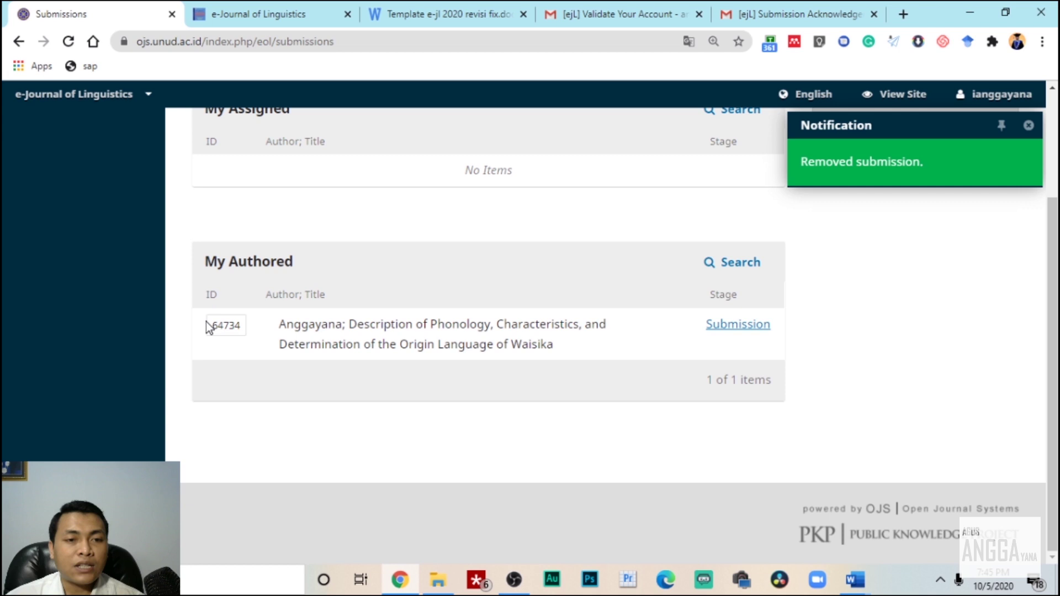
Open the authored submission about the origin language of Waisika and examine its submission files and pre-review discussions.
{"action": "left_click", "coordinate": [757, 325]}
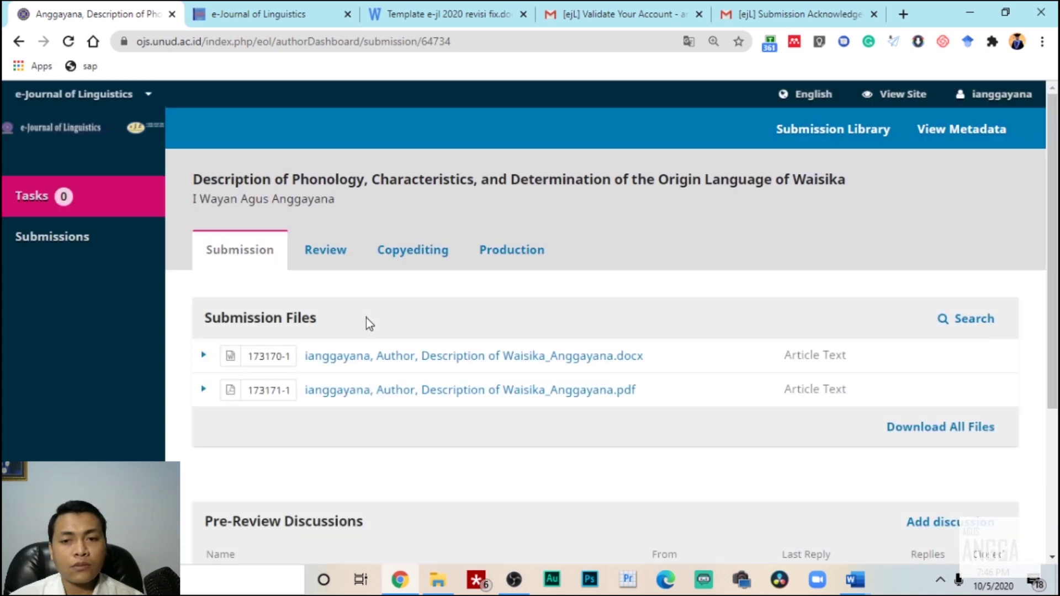
{"action": "scroll", "coordinate": [463, 313], "scroll_direction": "down", "scroll_amount": 4}
{"action": "scroll", "coordinate": [467, 316], "scroll_direction": "up", "scroll_amount": 2}
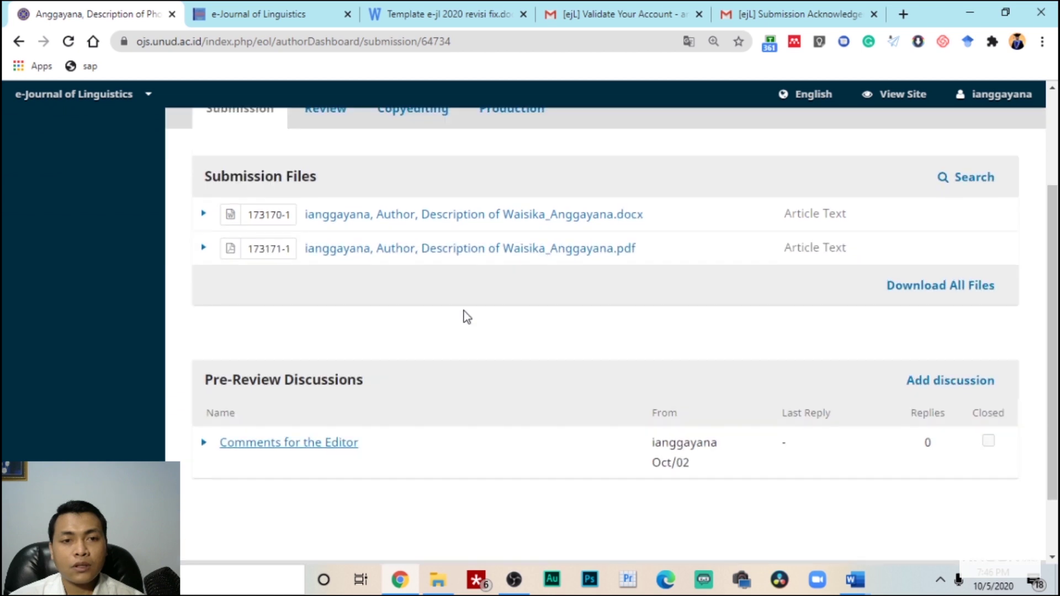
{"action": "scroll", "coordinate": [253, 240], "scroll_direction": "up", "scroll_amount": 3}
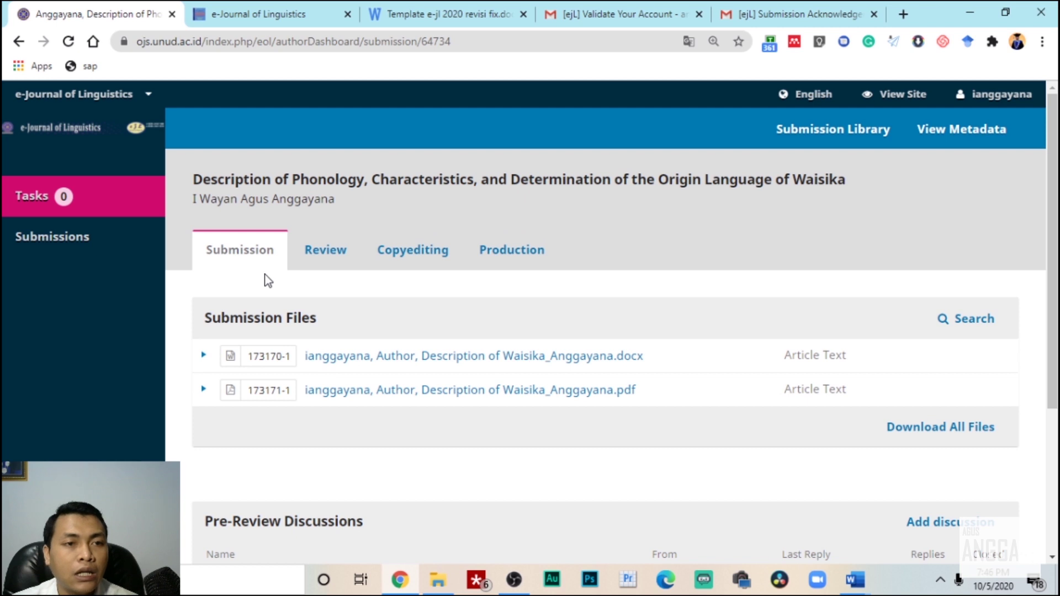
{"action": "scroll", "coordinate": [298, 310], "scroll_direction": "down", "scroll_amount": 2}
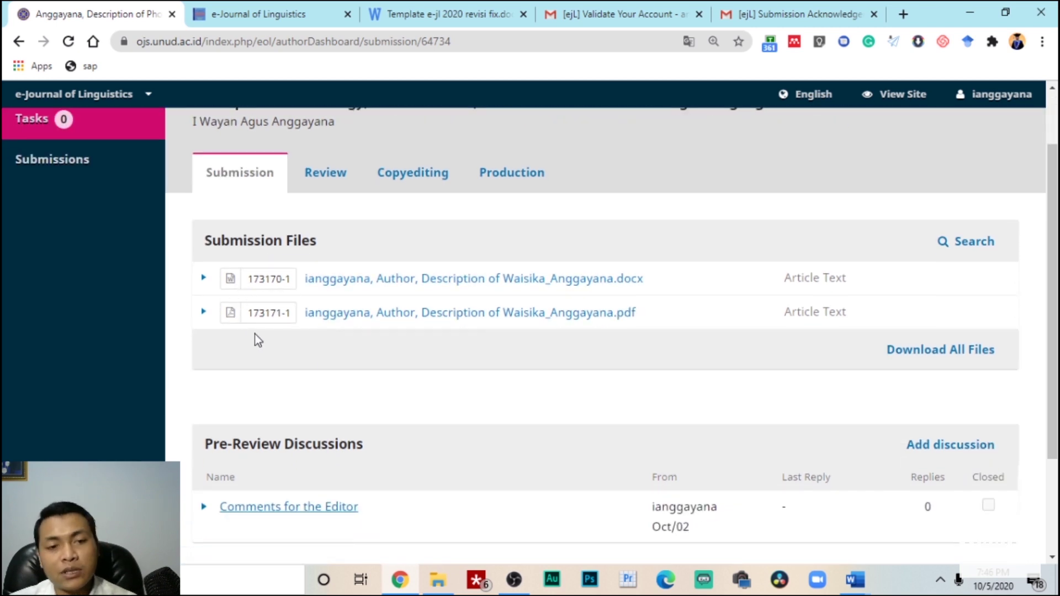
{"action": "scroll", "coordinate": [299, 348], "scroll_direction": "down", "scroll_amount": 2}
{"action": "scroll", "coordinate": [382, 364], "scroll_direction": "down", "scroll_amount": 2}
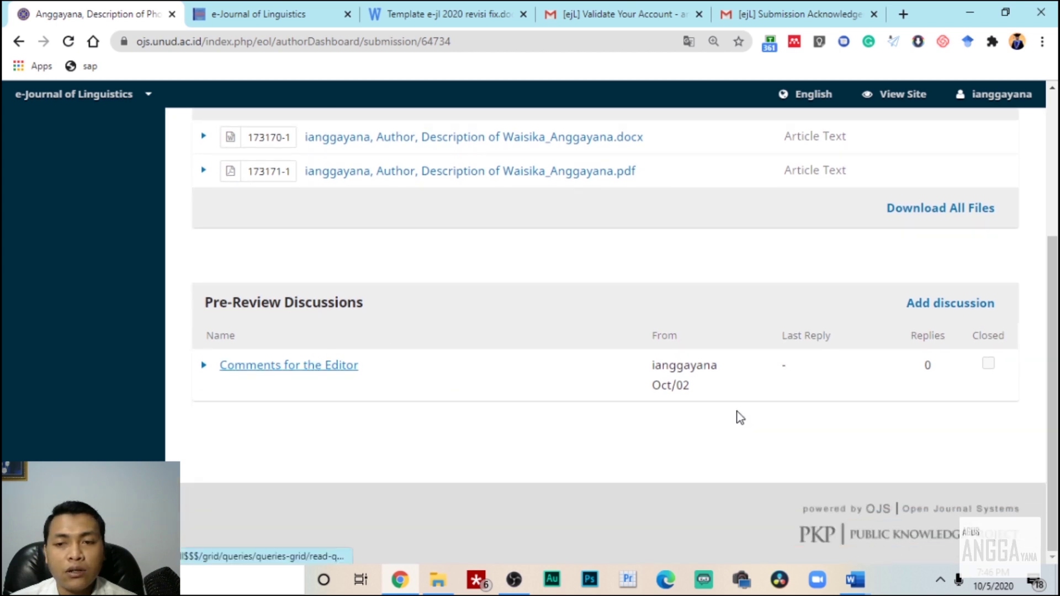
{"action": "scroll", "coordinate": [752, 450], "scroll_direction": "up", "scroll_amount": 4}
{"action": "scroll", "coordinate": [552, 398], "scroll_direction": "down", "scroll_amount": 1}
{"action": "scroll", "coordinate": [353, 348], "scroll_direction": "up", "scroll_amount": 1}
Check the article's Review, Copyediting and Production stages, and return to the files and discussions of the Submission stage.
{"action": "left_click", "coordinate": [332, 258]}
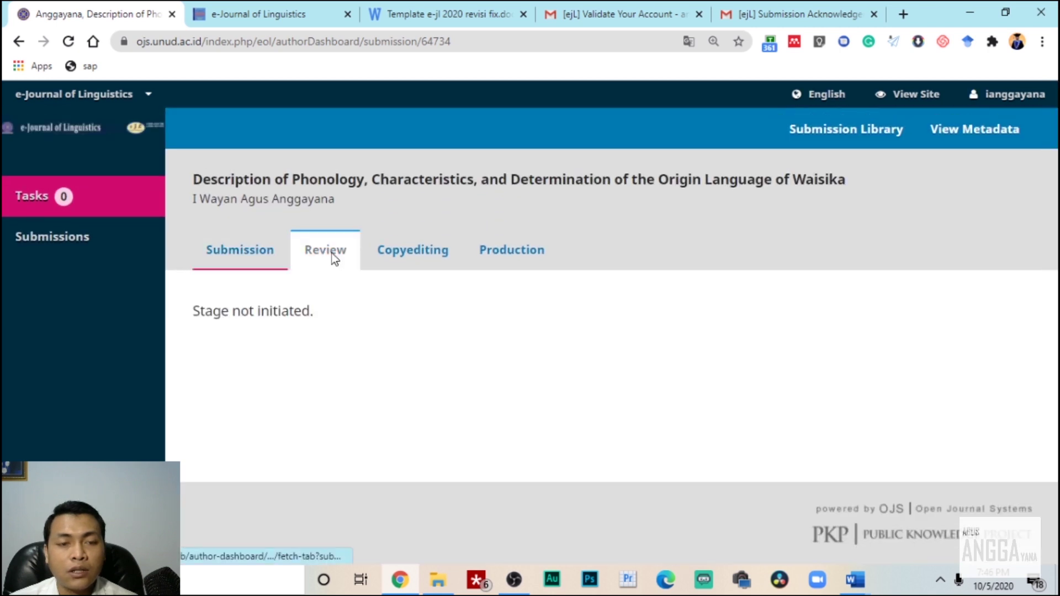
{"action": "left_click", "coordinate": [388, 258]}
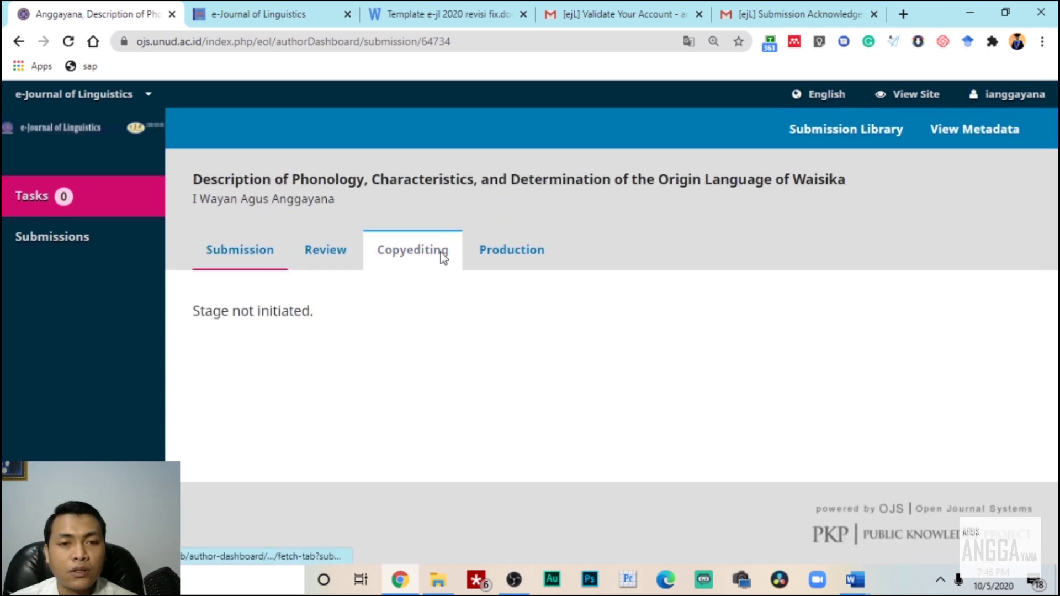
{"action": "left_click", "coordinate": [497, 259]}
{"action": "left_click", "coordinate": [237, 259]}
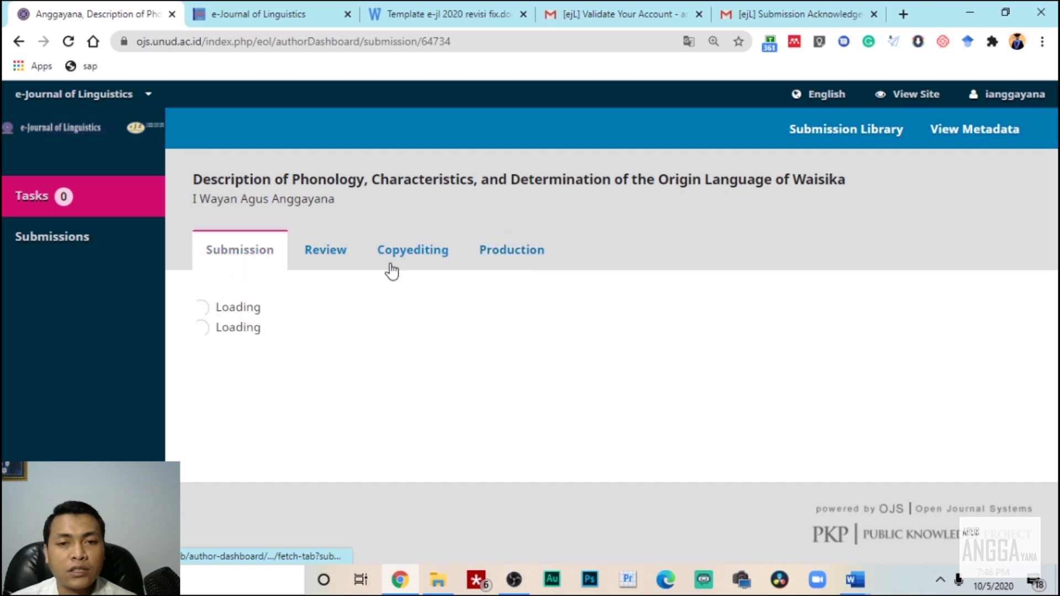
{"action": "scroll", "coordinate": [594, 296], "scroll_direction": "down", "scroll_amount": 4}
{"action": "scroll", "coordinate": [592, 292], "scroll_direction": "up", "scroll_amount": 3}
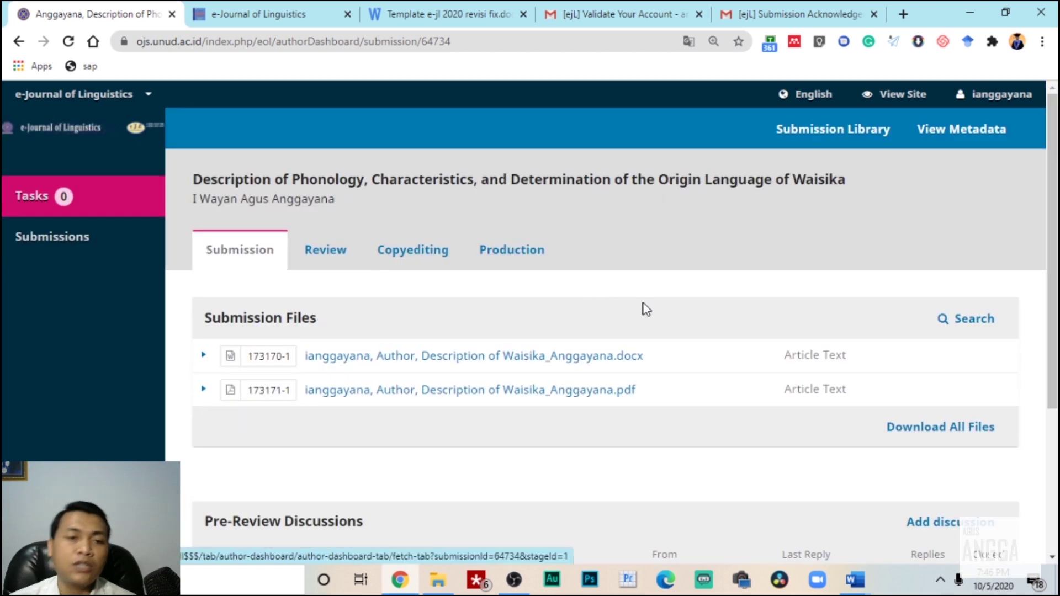
{"action": "scroll", "coordinate": [644, 308], "scroll_direction": "down", "scroll_amount": 2}
{"action": "scroll", "coordinate": [651, 267], "scroll_direction": "up", "scroll_amount": 1}
{"action": "scroll", "coordinate": [655, 270], "scroll_direction": "up", "scroll_amount": 2}
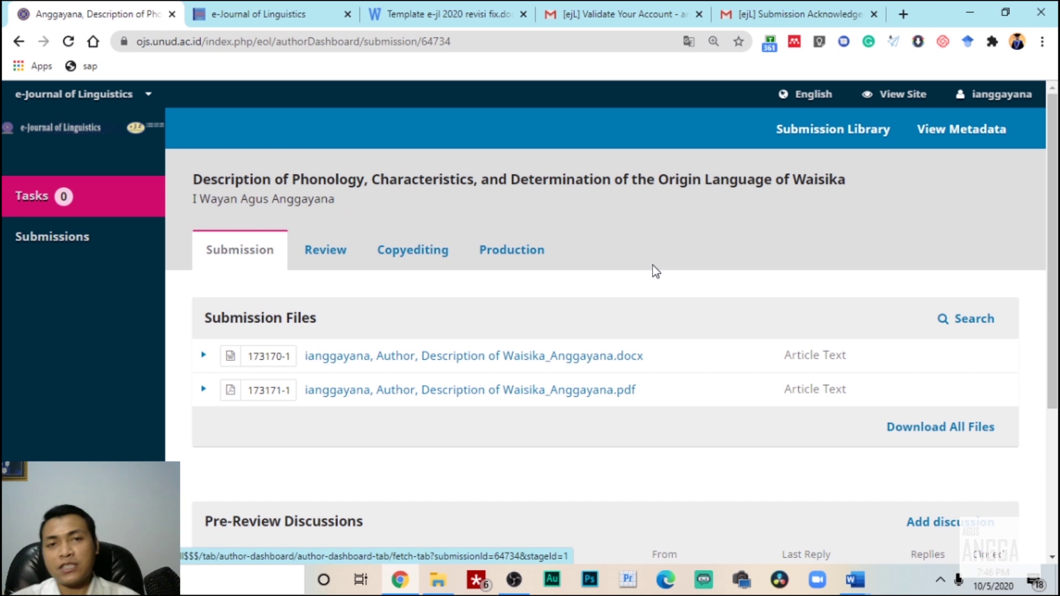